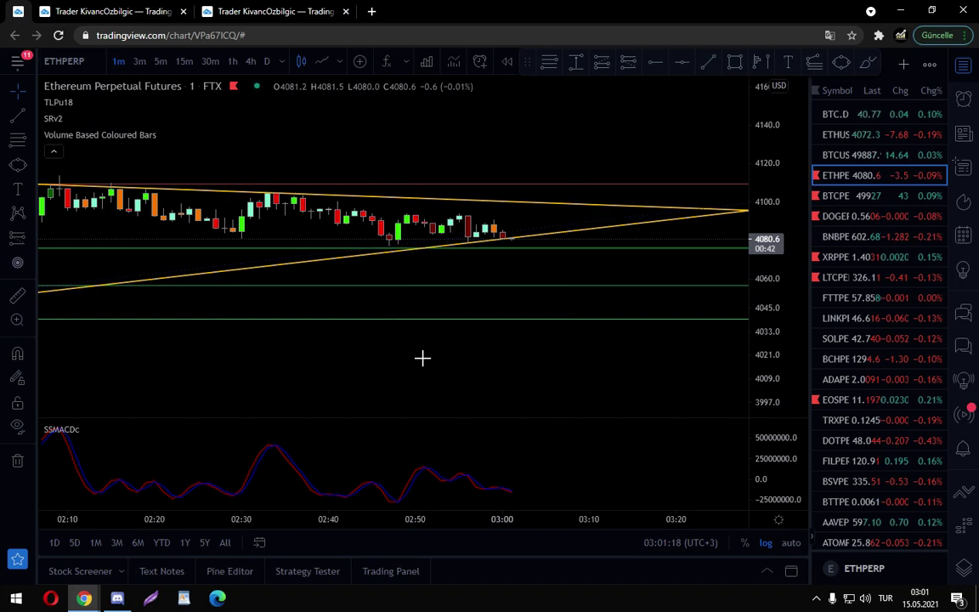
Open the Super Smoothed MACD for CRYPTO script page and read its notes on moving averages and recommended length values.
key(ctrl+z)
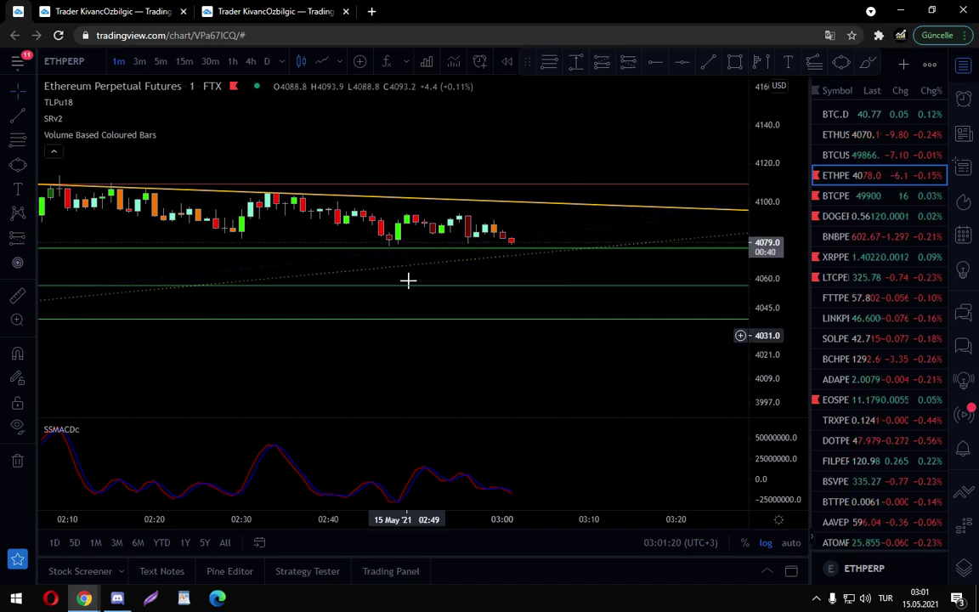
click(100, 11)
scroll(171, 297, up, 5)
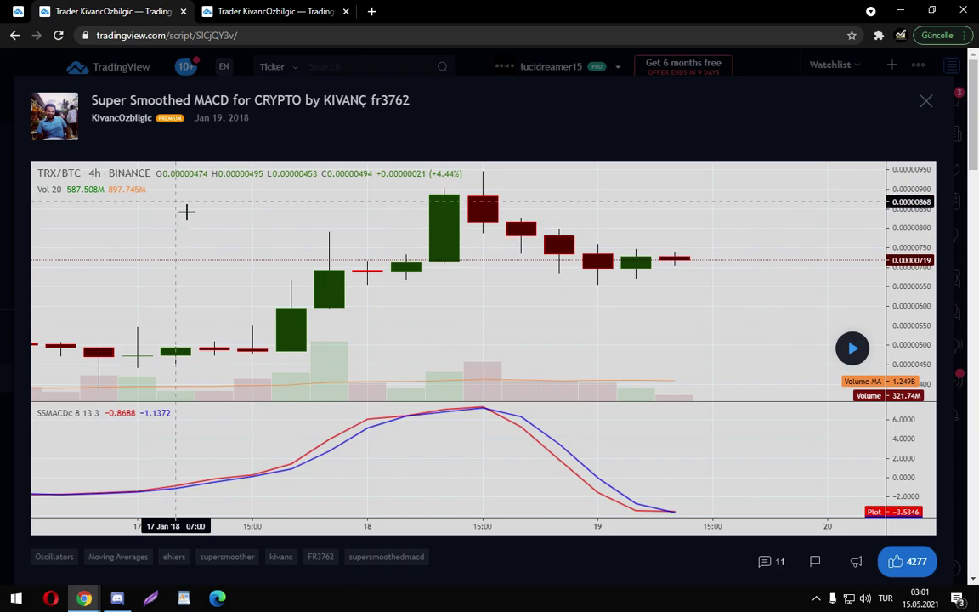
scroll(183, 210, down, 8)
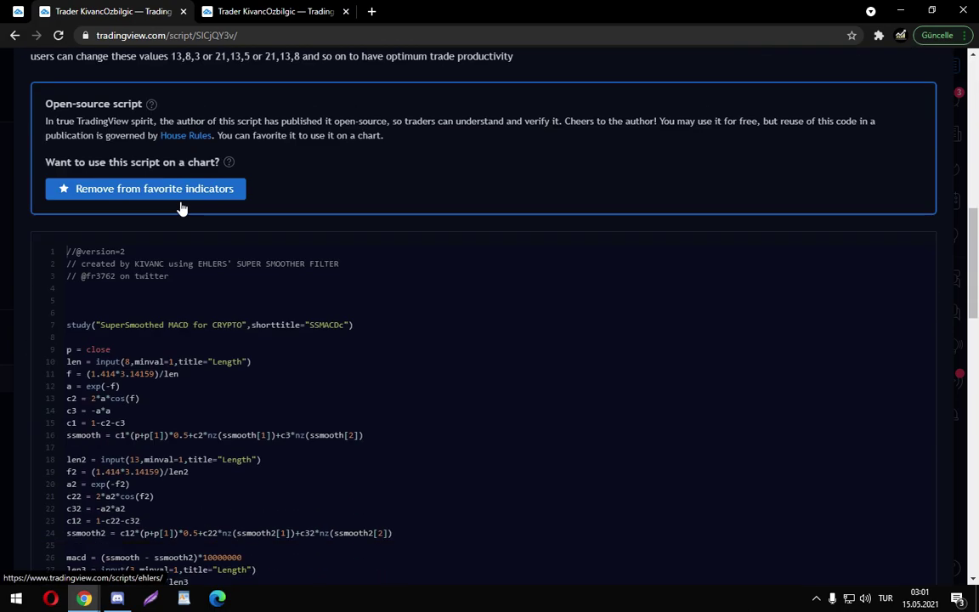
scroll(183, 211, up, 4)
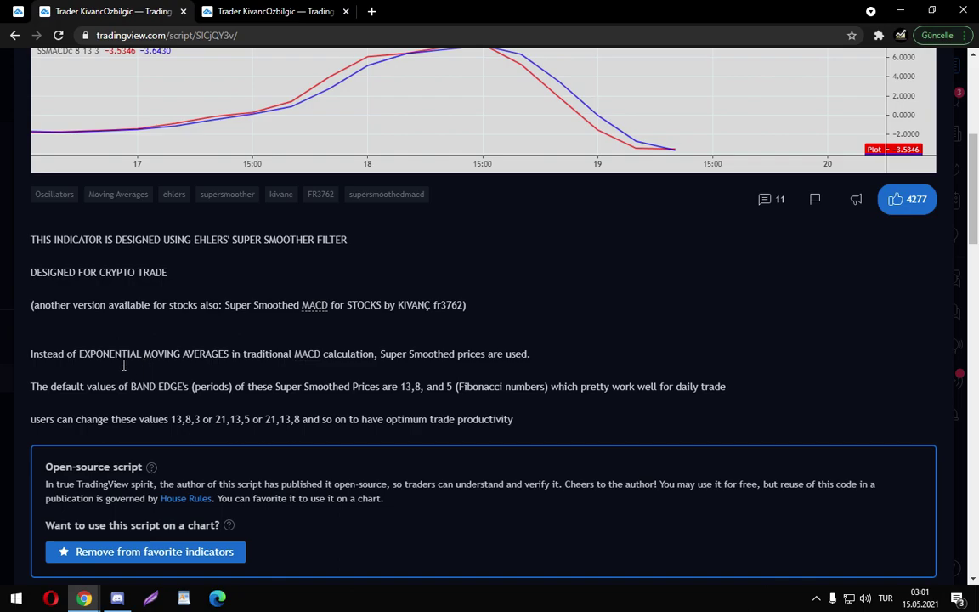
drag(79, 356, 243, 357)
click(247, 341)
drag(178, 427, 347, 421)
click(384, 425)
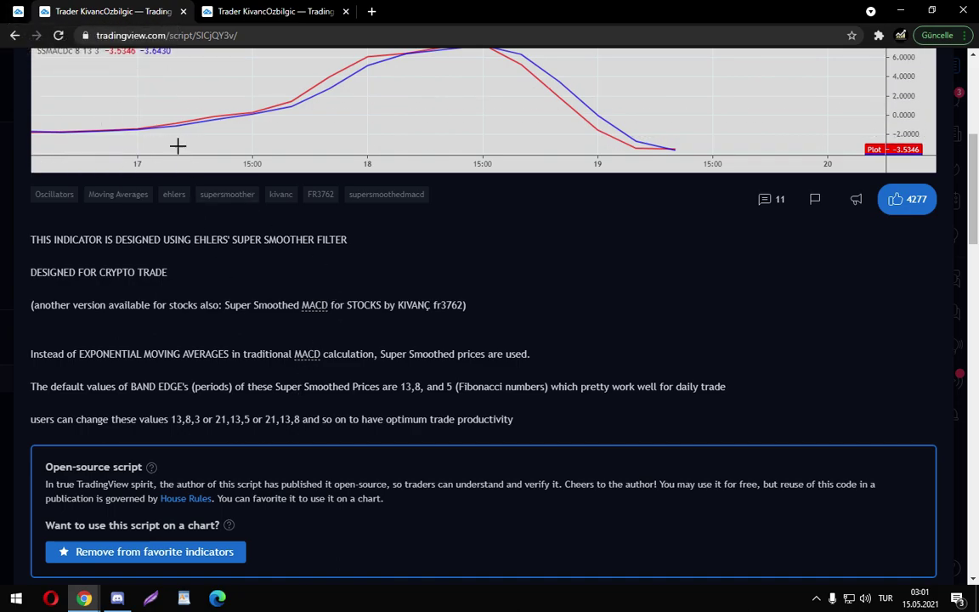
Return to the ETHPERP chart and check the SSMACDc indicator's length inputs against the script page.
click(20, 12)
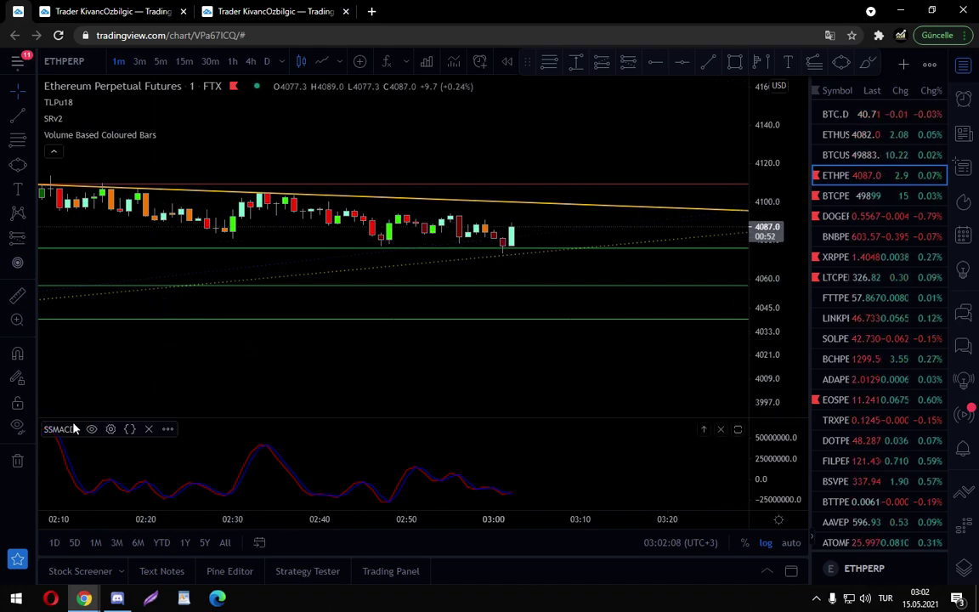
click(110, 429)
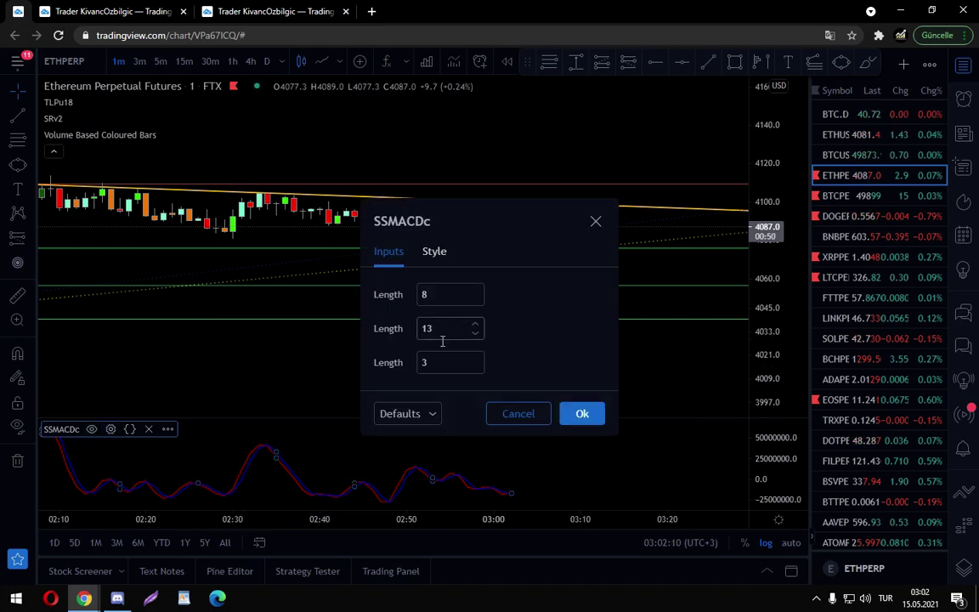
click(316, 379)
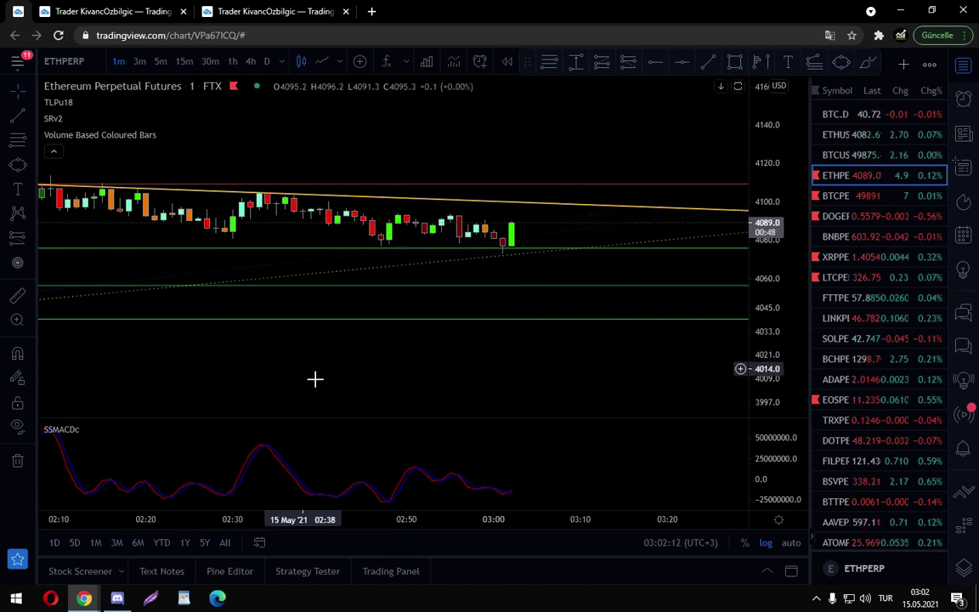
drag(266, 393, 364, 386)
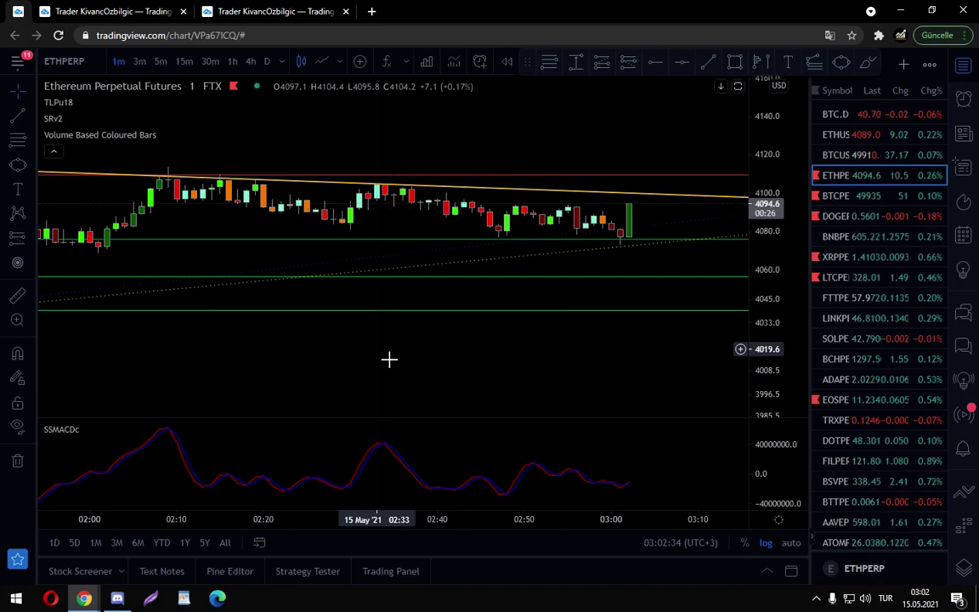
Set the SSMACDc indicator's first length to 13 and its second length to 21.
click(110, 429)
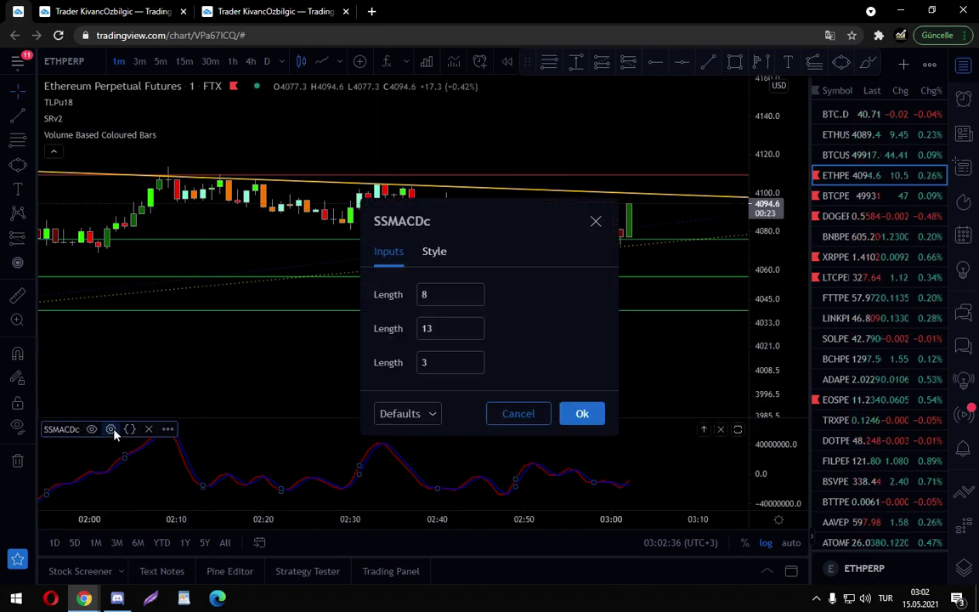
text(21)
double_click(428, 294)
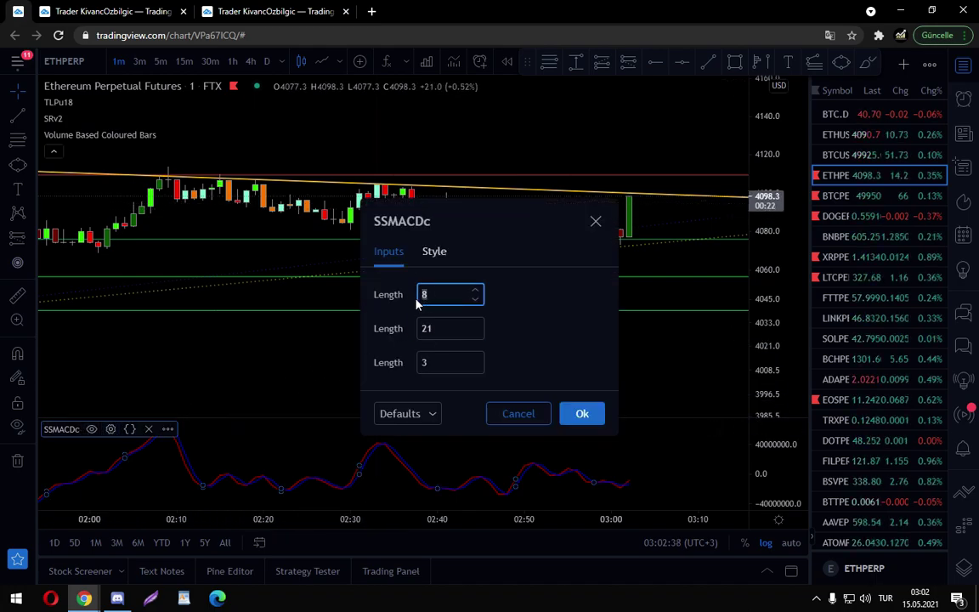
text(13)
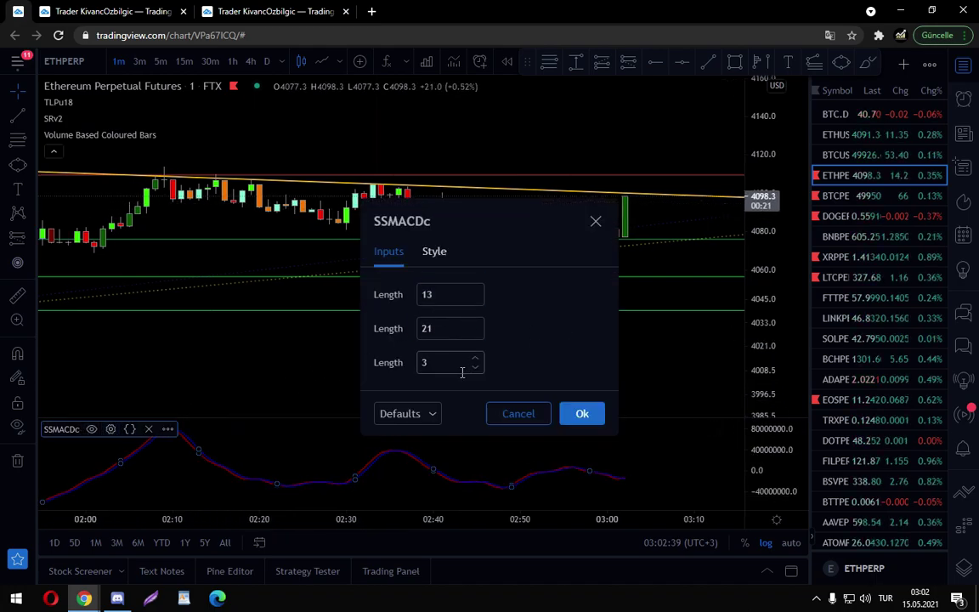
Set the SSMACDc indicator's first length to 8 and its second length to 13, and apply the inputs.
double_click(440, 331)
text(13)
key(shift+Tab)
text(8)
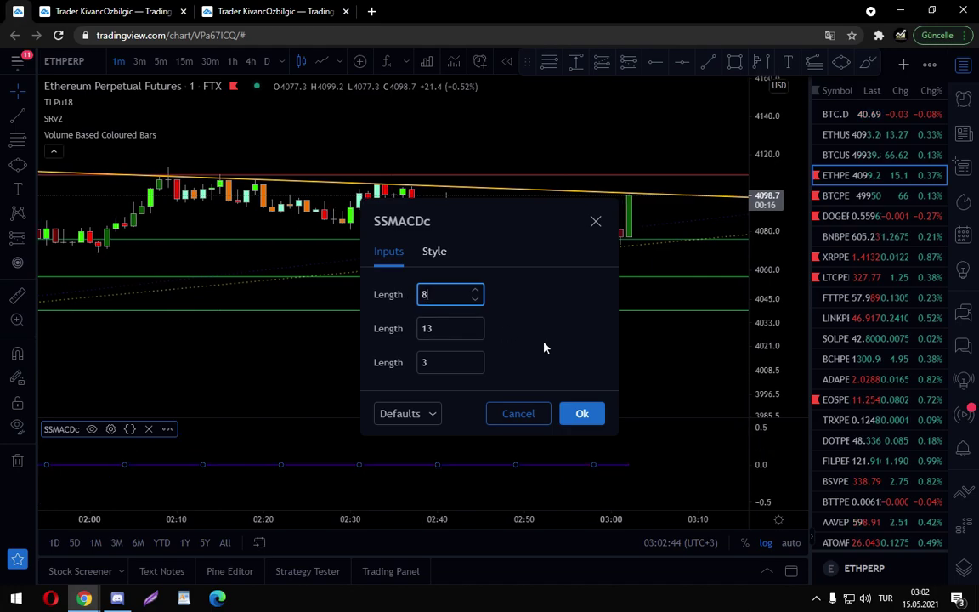
click(582, 413)
View the SSMACDc indicator on the 1-hour ETHPERP chart and return to the 1-minute timeframe.
click(233, 61)
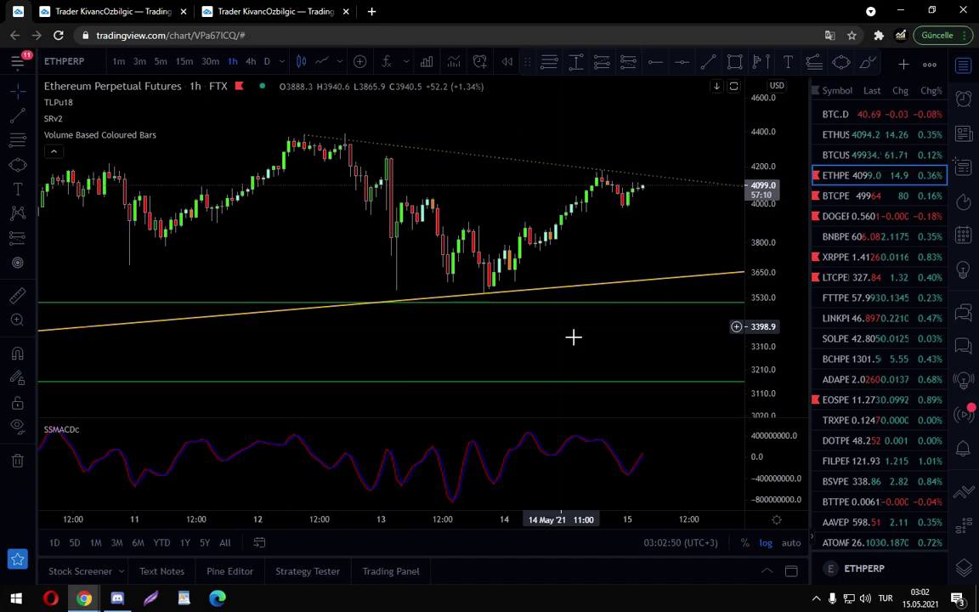
click(119, 62)
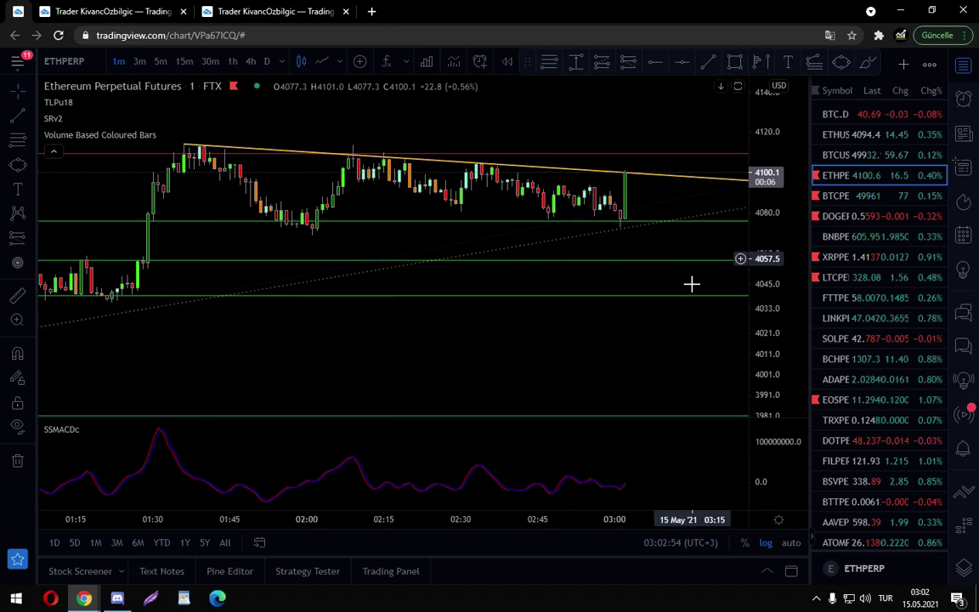
scroll(481, 349, up, 2)
drag(481, 350, 526, 387)
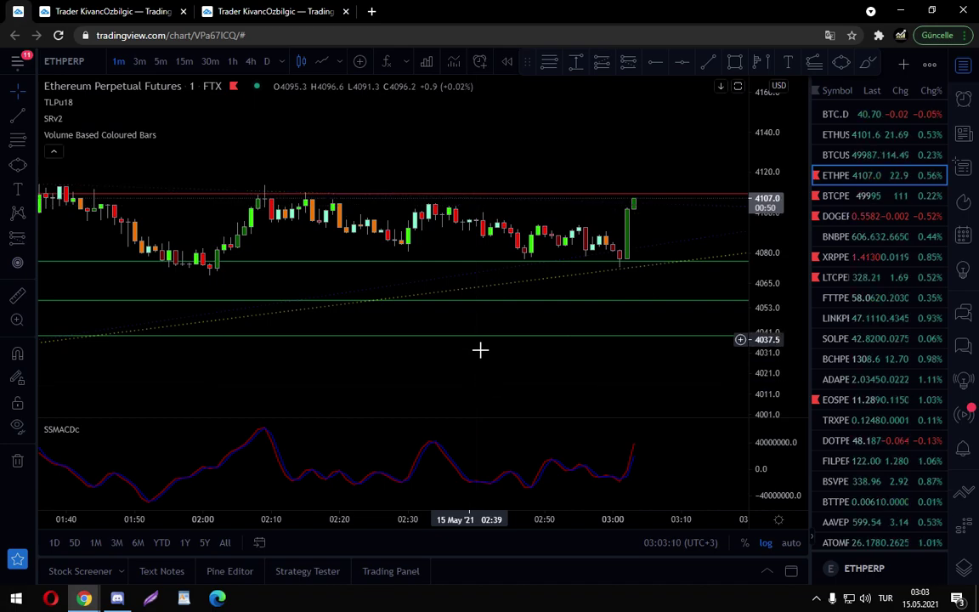
Examine the trend lines and the support and resistance levels on the 1-minute ETHPERP chart.
scroll(480, 349, down, 3)
scroll(500, 343, down, 5)
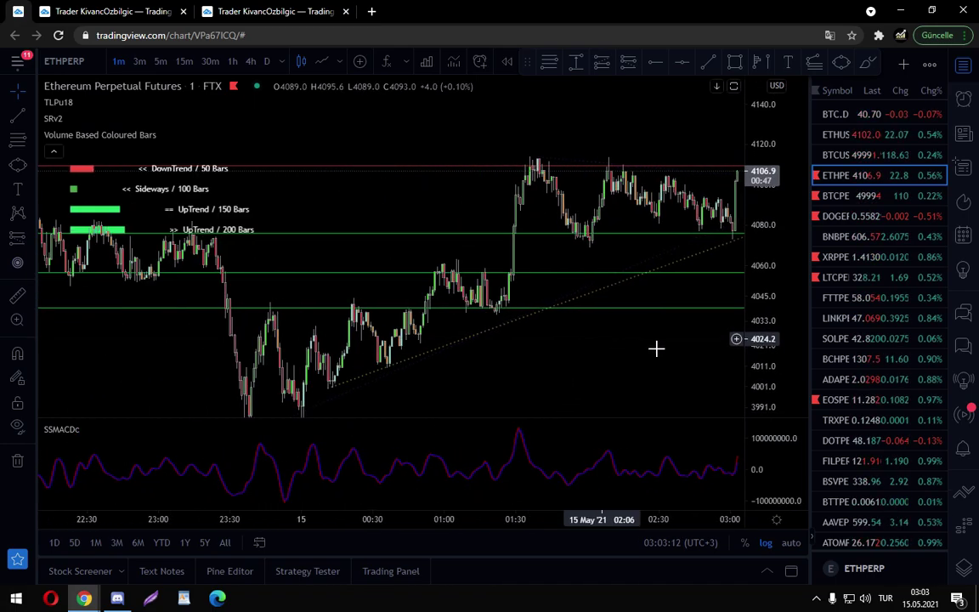
drag(616, 351, 586, 317)
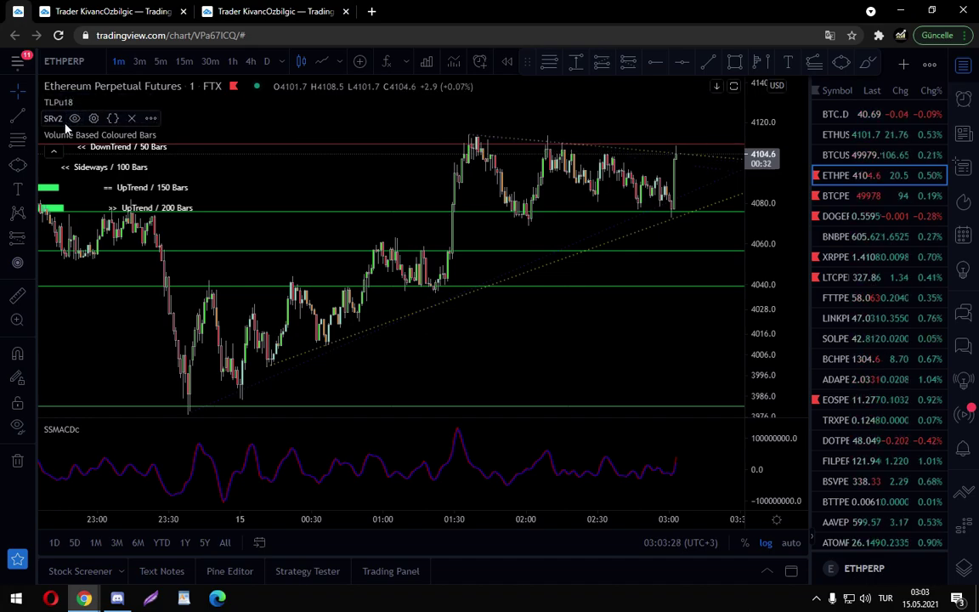
scroll(340, 306, up, 4)
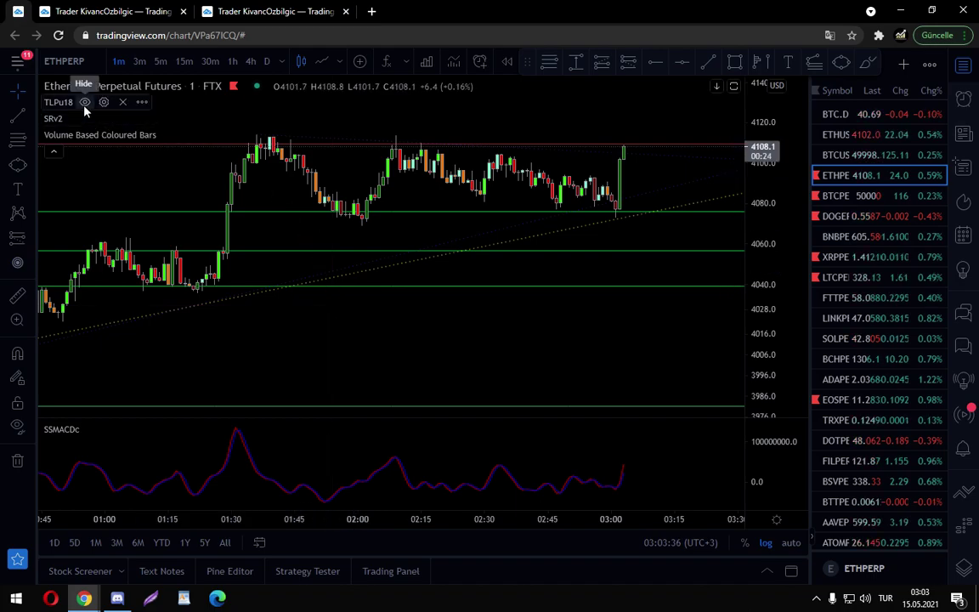
scroll(527, 336, up, 2)
drag(520, 338, 498, 348)
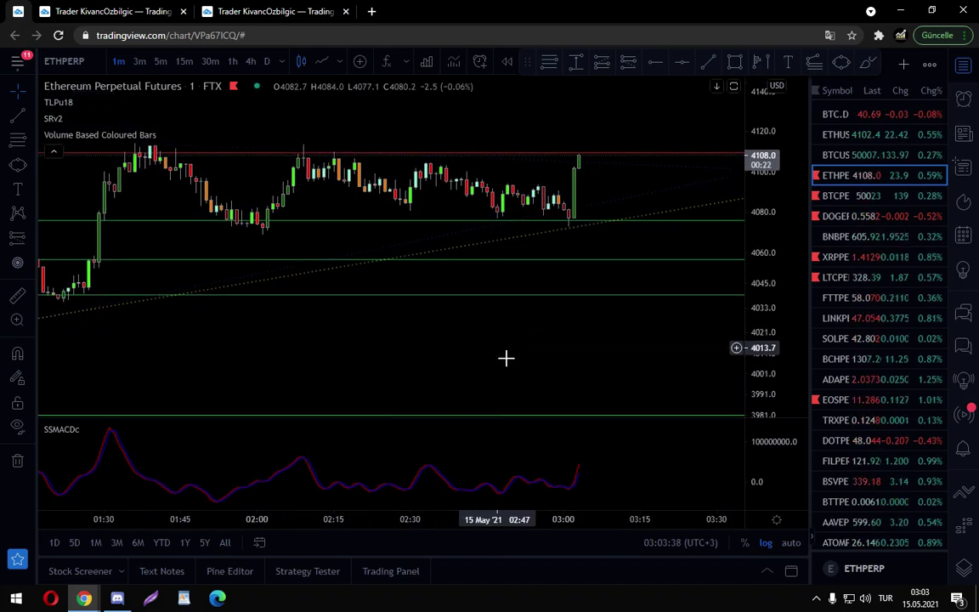
scroll(505, 357, up, 2)
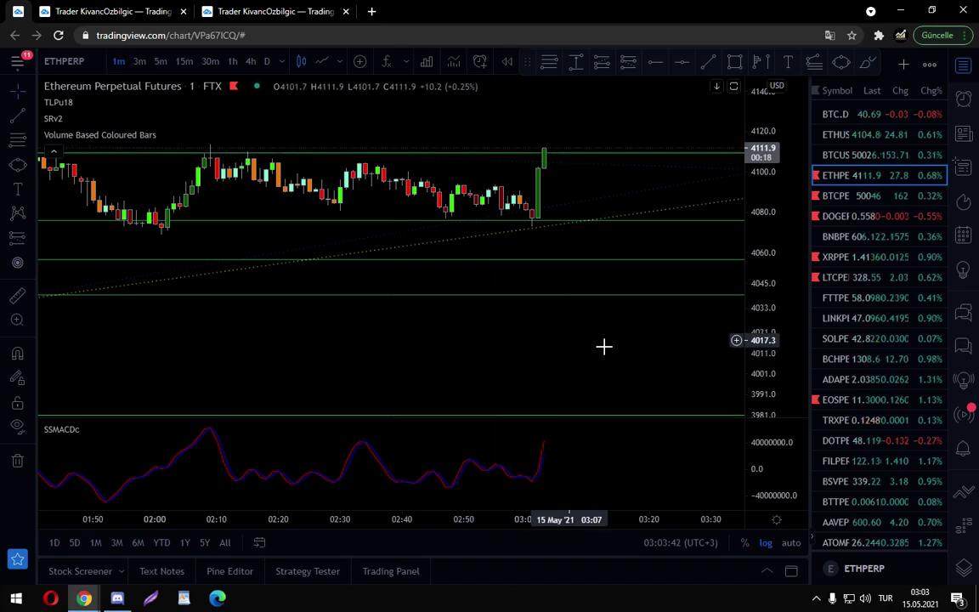
Switch the chart to BTCPERP and rescale the price axis to show the recent 1-minute candles.
click(837, 196)
scroll(746, 299, down, 4)
drag(774, 240, 776, 371)
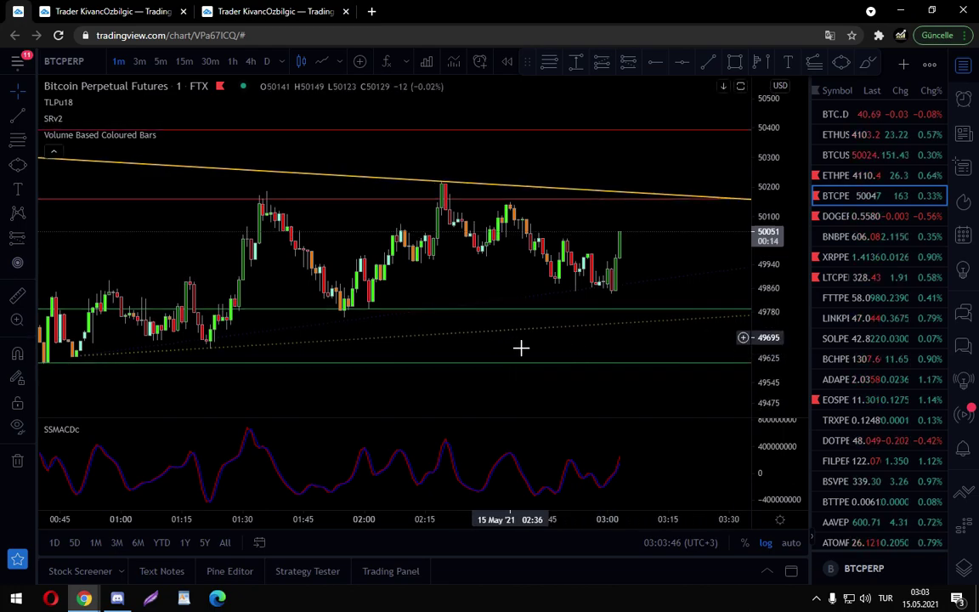
scroll(520, 347, up, 4)
drag(424, 342, 585, 337)
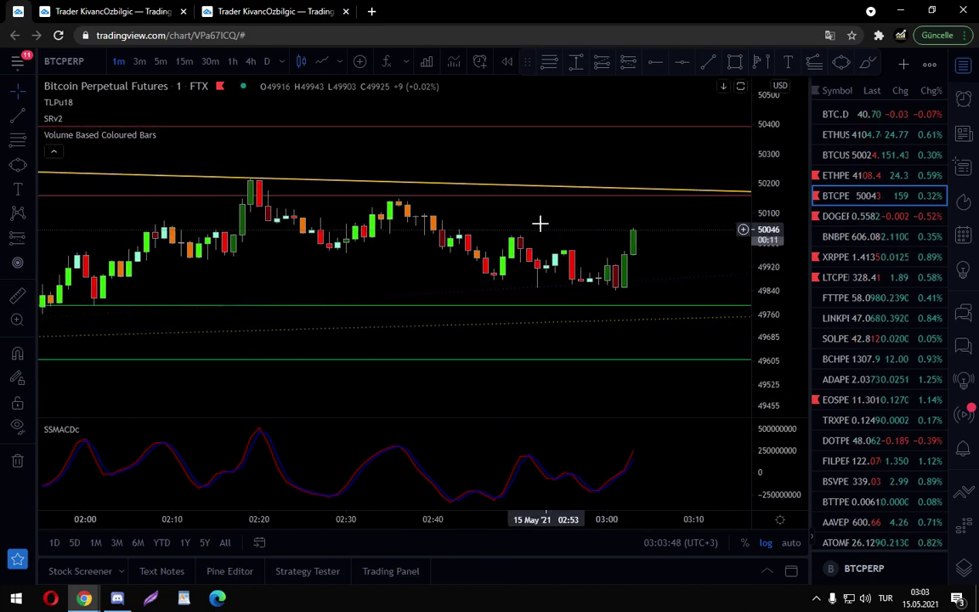
Examine the BTCPERP descending trend line, the resistance levels and the SSMACDc crossovers around the 02:20 and 02:37 candles.
scroll(645, 233, down, 5)
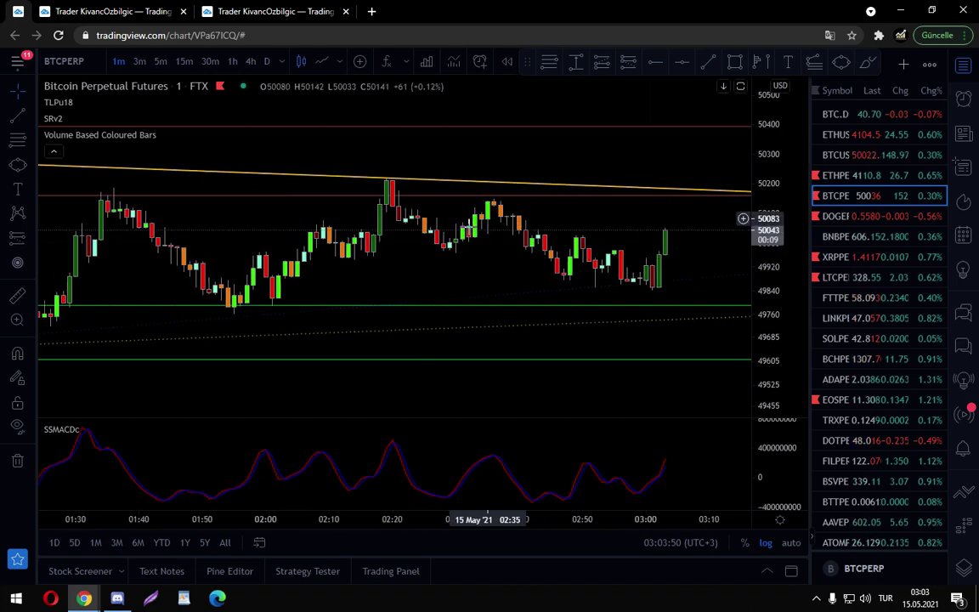
scroll(493, 351, down, 5)
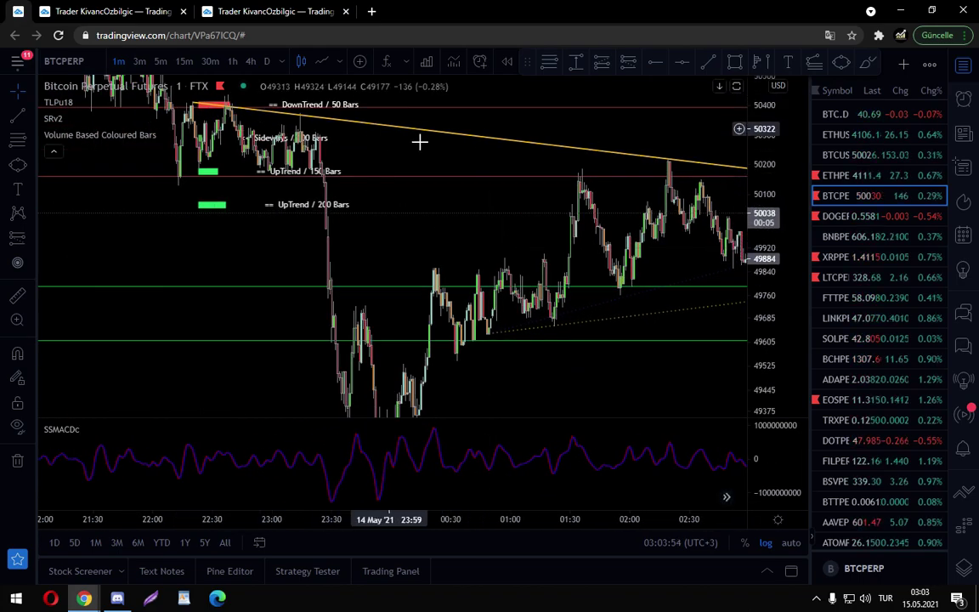
drag(558, 328, 472, 282)
drag(795, 235, 758, 328)
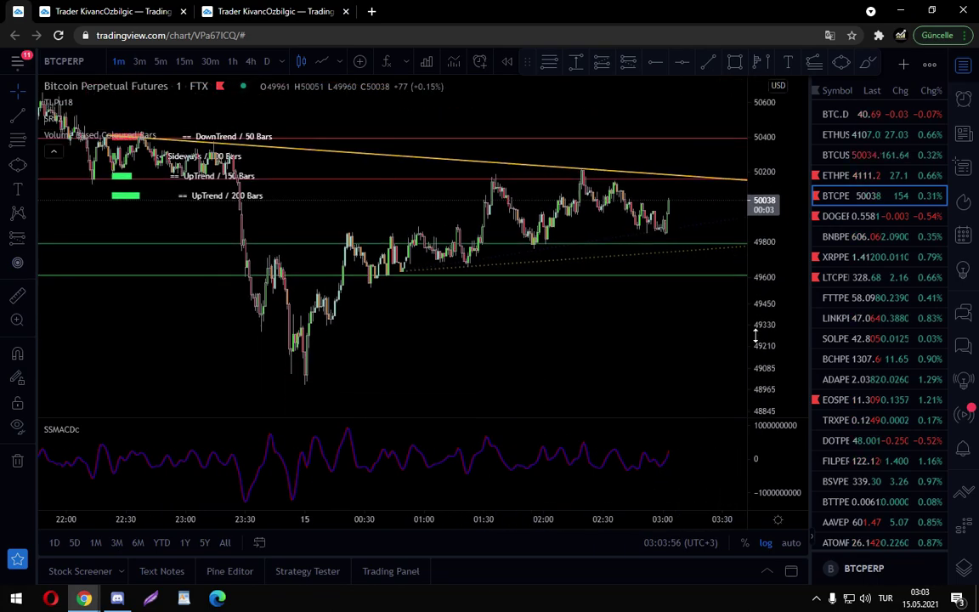
scroll(580, 256, down, 3)
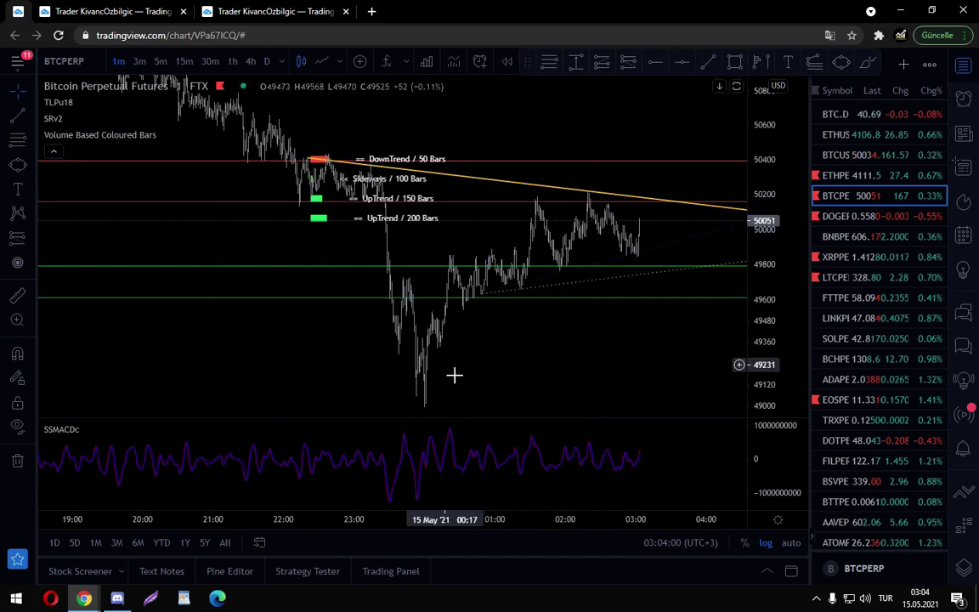
scroll(502, 358, up, 5)
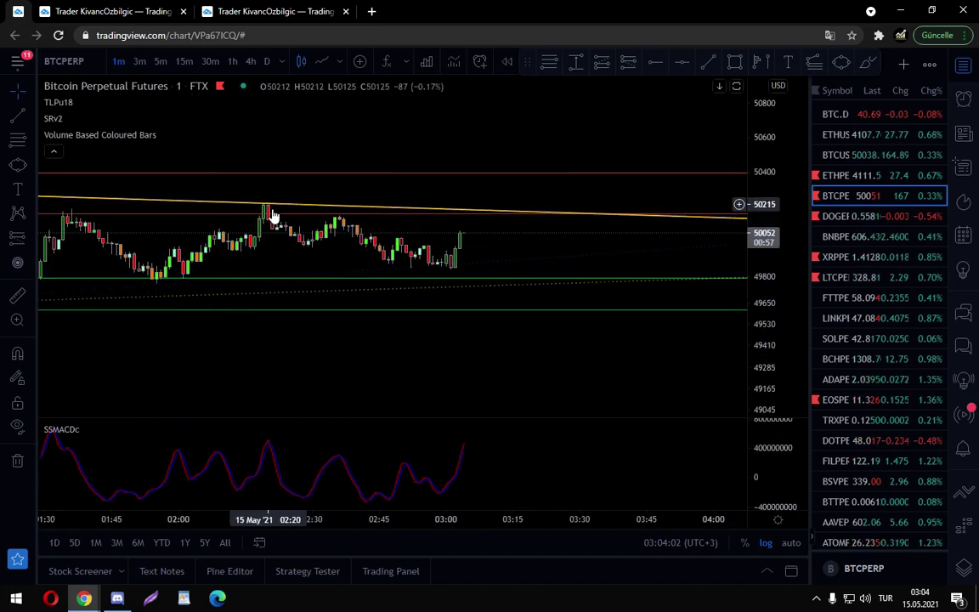
drag(291, 233, 605, 372)
scroll(546, 367, up, 5)
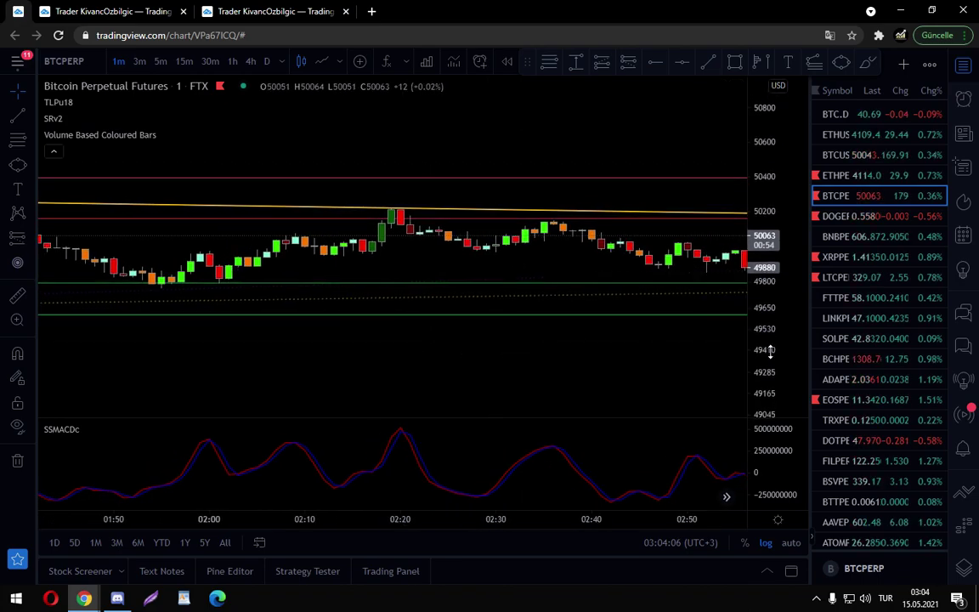
drag(769, 350, 769, 284)
scroll(616, 308, up, 2)
drag(361, 279, 323, 263)
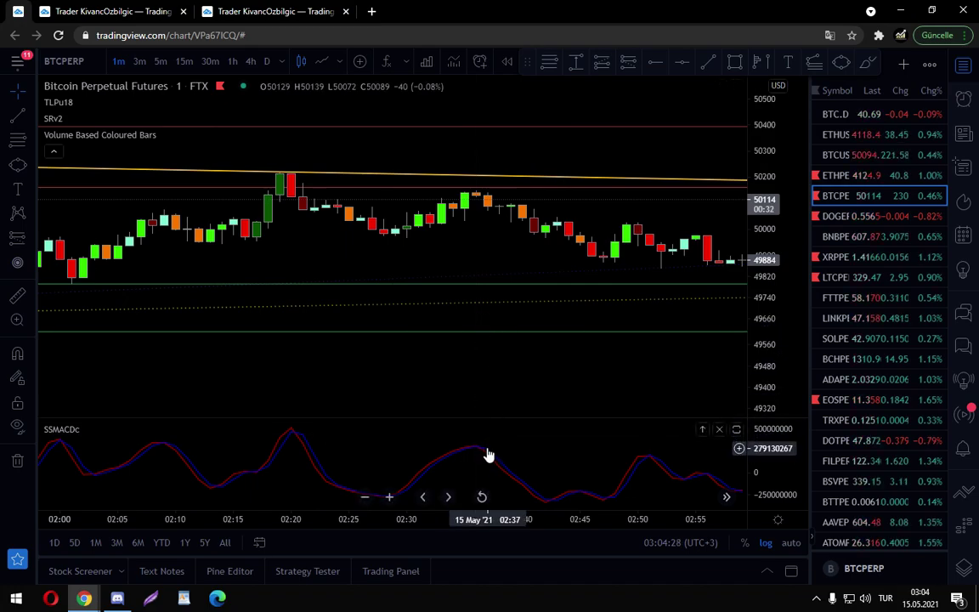
Place a short position at the 02:37 BTCPERP candle with entry at 50090, stop at 50216 and target at 49872.
drag(500, 278, 352, 206)
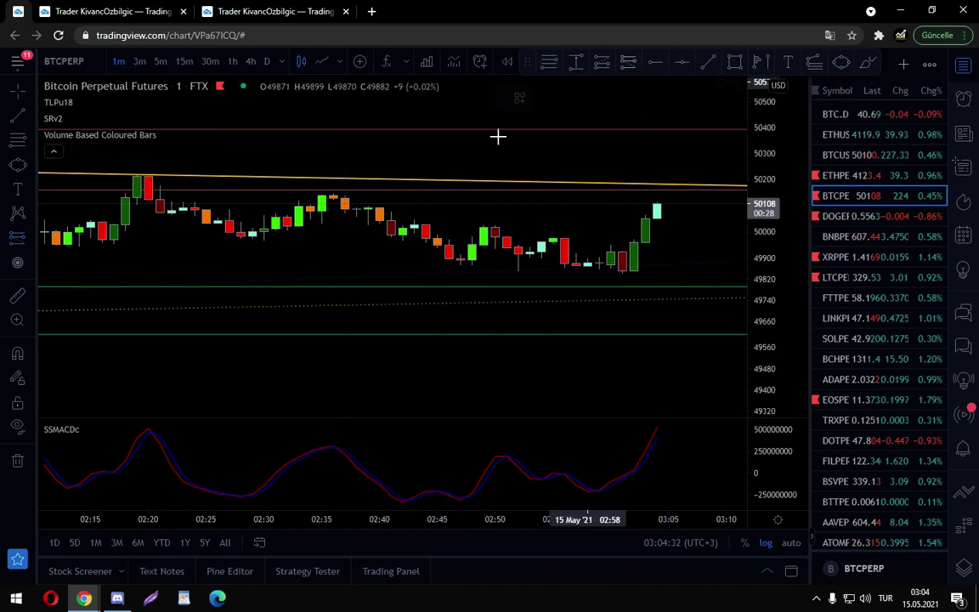
click(349, 208)
mouse_move(349, 188)
mouse_down()
mouse_move(349, 164)
mouse_move(348, 176)
mouse_up()
drag(349, 229, 594, 277)
Lower the short position's target to 49846.
scroll(519, 359, down, 3)
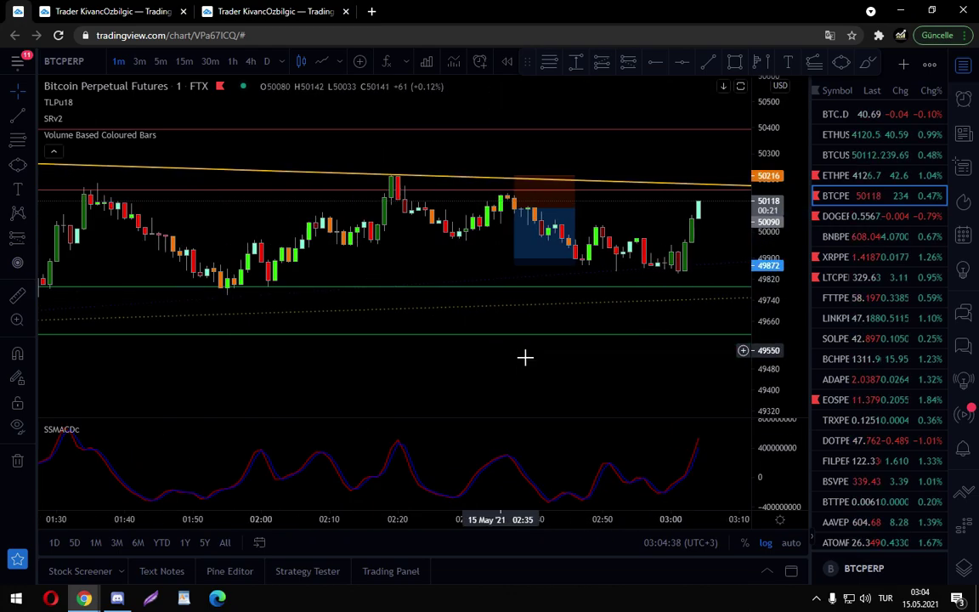
scroll(236, 321, down, 4)
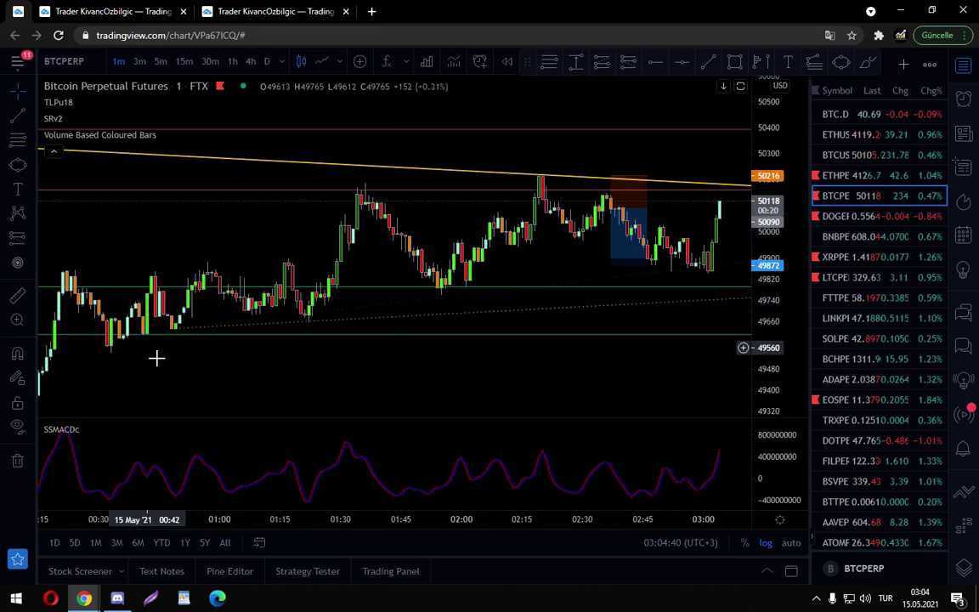
scroll(529, 318, up, 4)
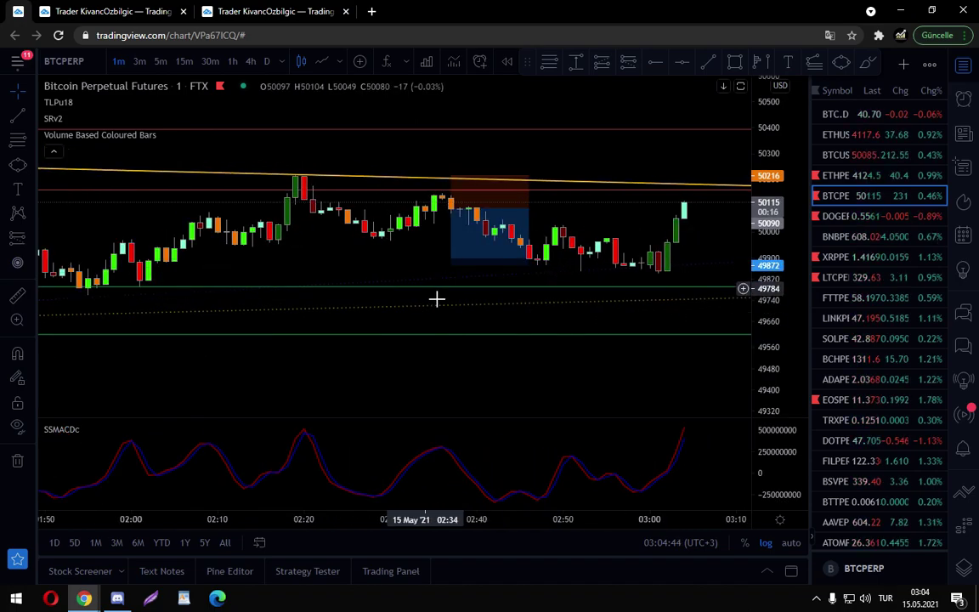
drag(450, 265, 583, 272)
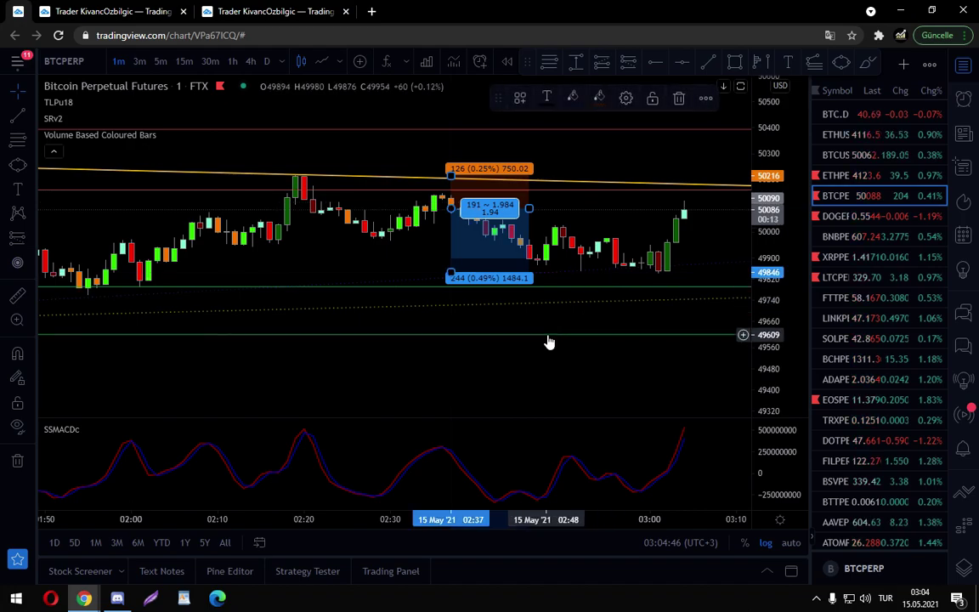
Delete the example short position from the BTCPERP 1-minute chart.
click(549, 342)
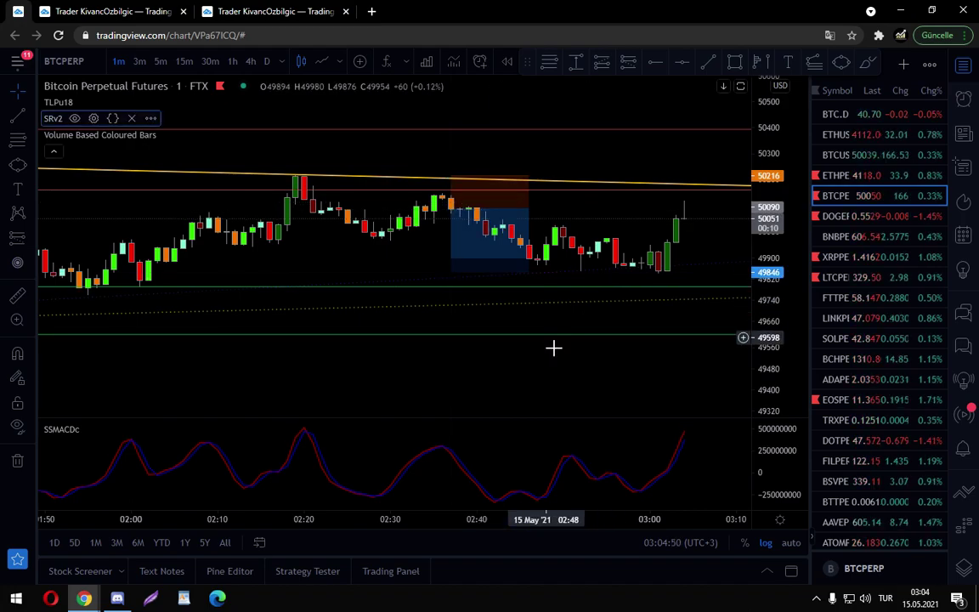
click(502, 221)
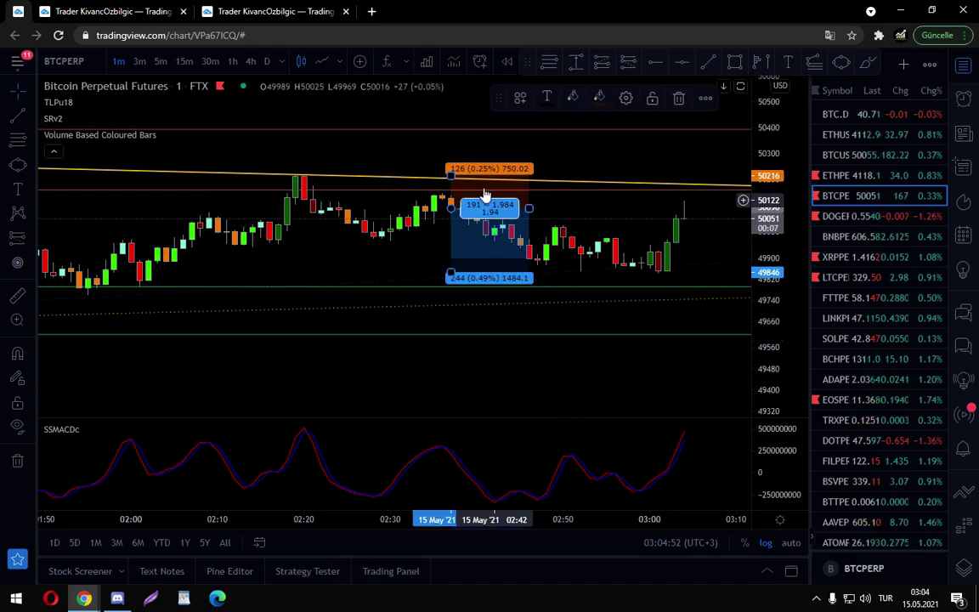
click(621, 88)
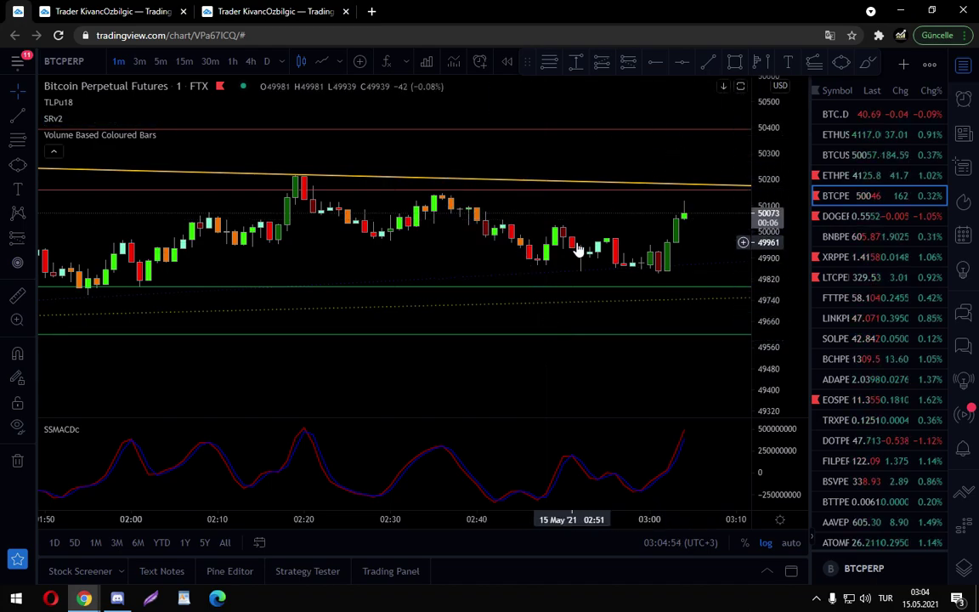
Dismiss the DOGEPERP alert notification and look over the watchlist symbols.
scroll(535, 327, up, 1)
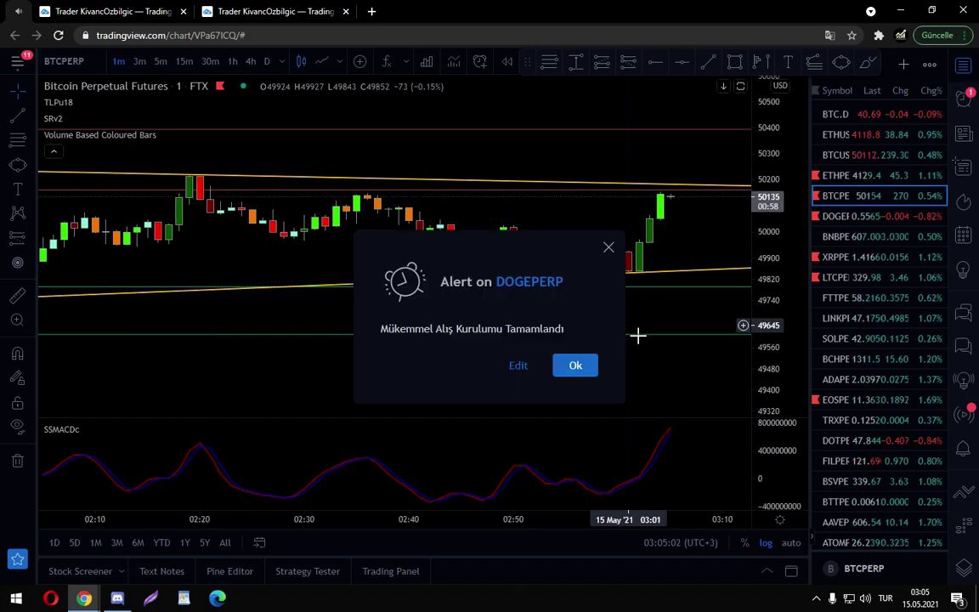
click(573, 365)
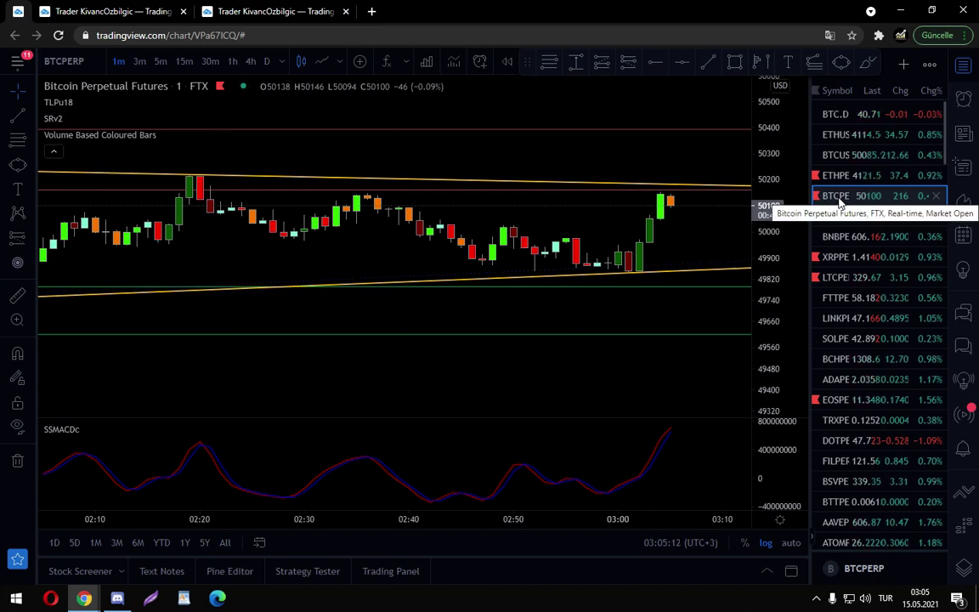
scroll(677, 291, down, 3)
scroll(677, 291, up, 3)
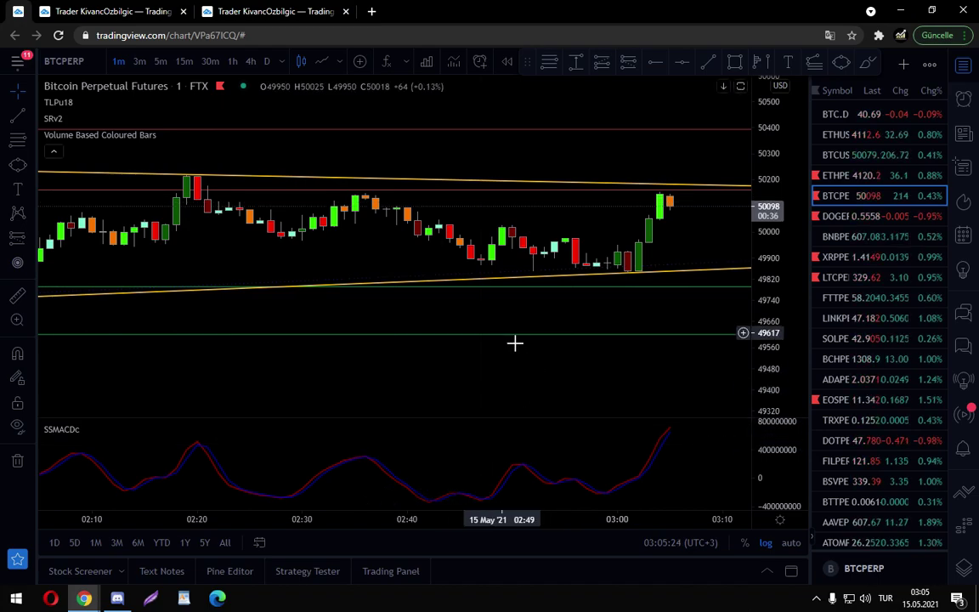
Switch the BTCPERP chart to the 1-hour timeframe and rescale the price axis to show the converging trend lines.
click(232, 61)
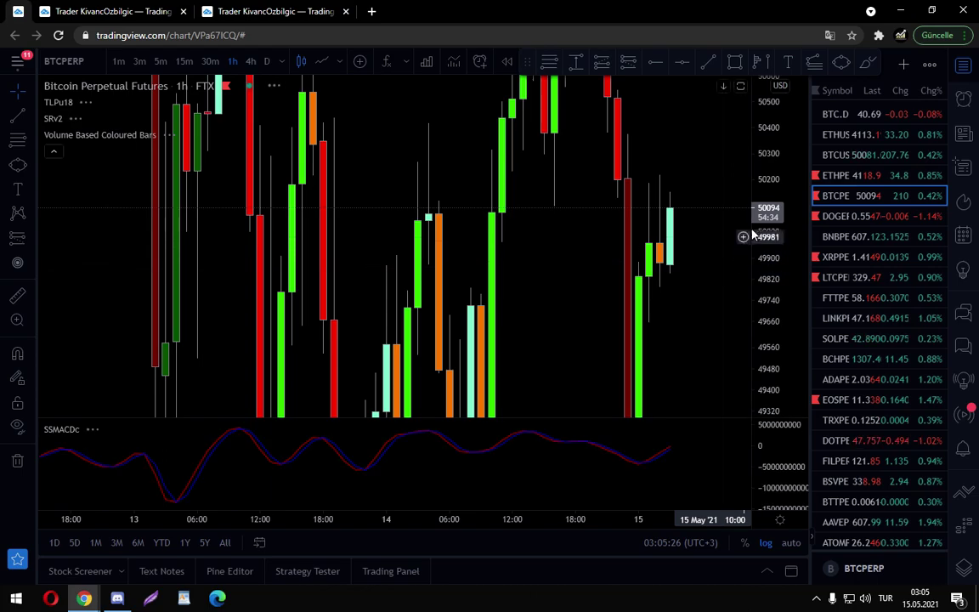
drag(753, 414, 753, 459)
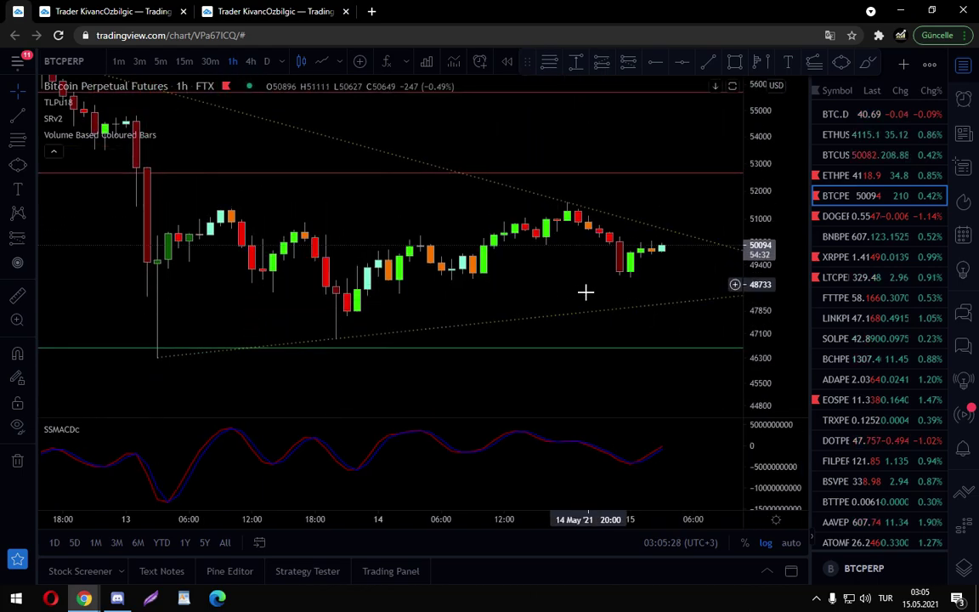
scroll(558, 288, up, 5)
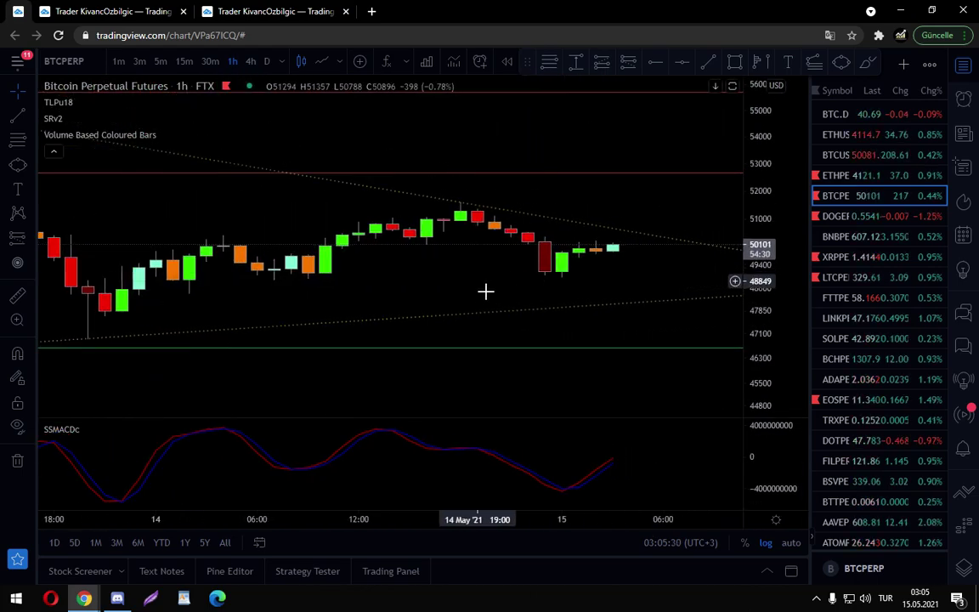
scroll(485, 292, down, 5)
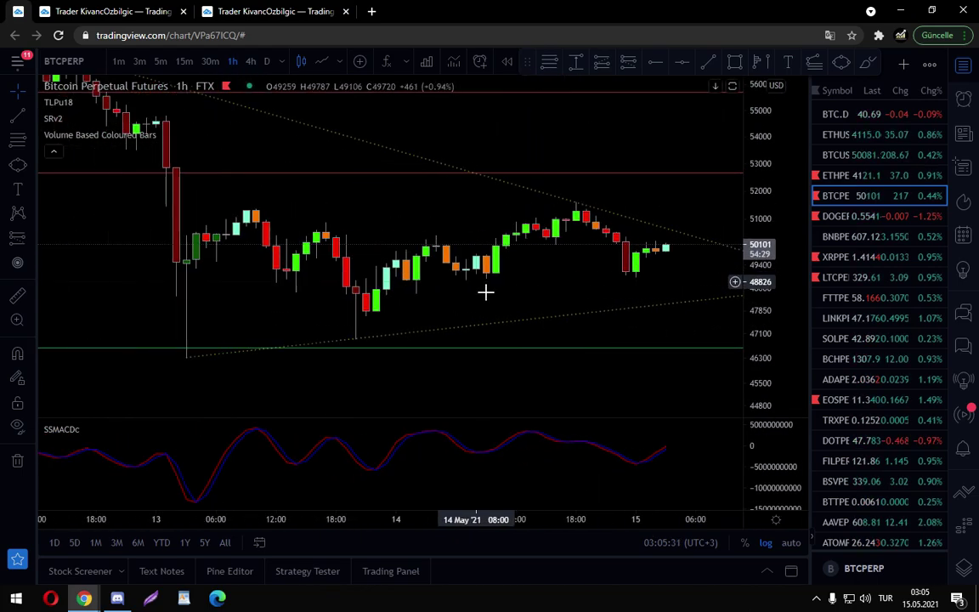
Switch to DOGEPERP and draw a rectangle over the support zone at the 13 May lows, about 0.39 to 0.35.
click(836, 217)
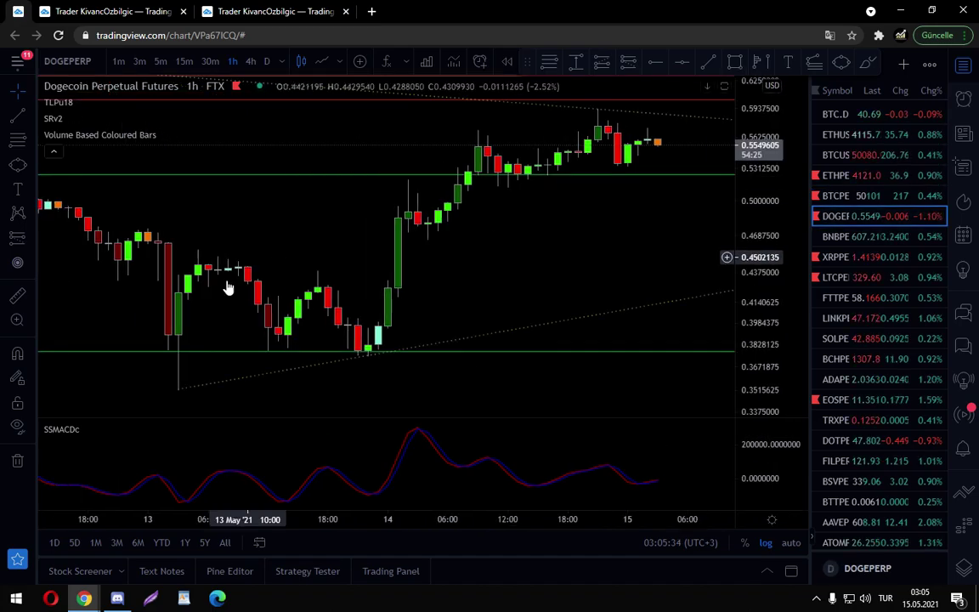
drag(473, 378, 491, 333)
scroll(491, 332, up, 4)
drag(432, 349, 503, 352)
scroll(503, 352, down, 2)
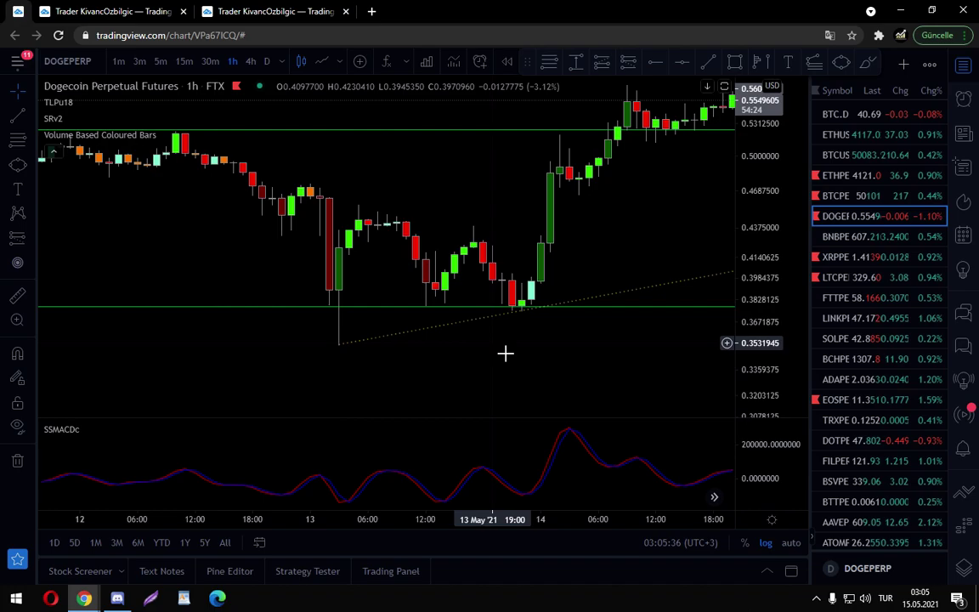
click(736, 61)
drag(347, 323, 594, 359)
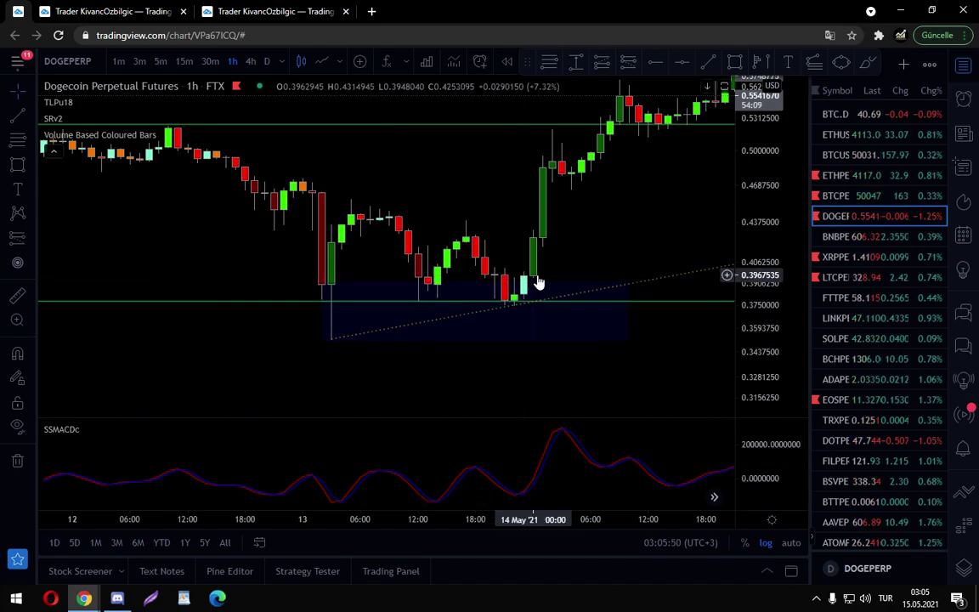
Try to measure the DOGEPERP rise from the support zone on 14 May with the Price Range tool.
drag(558, 251, 361, 306)
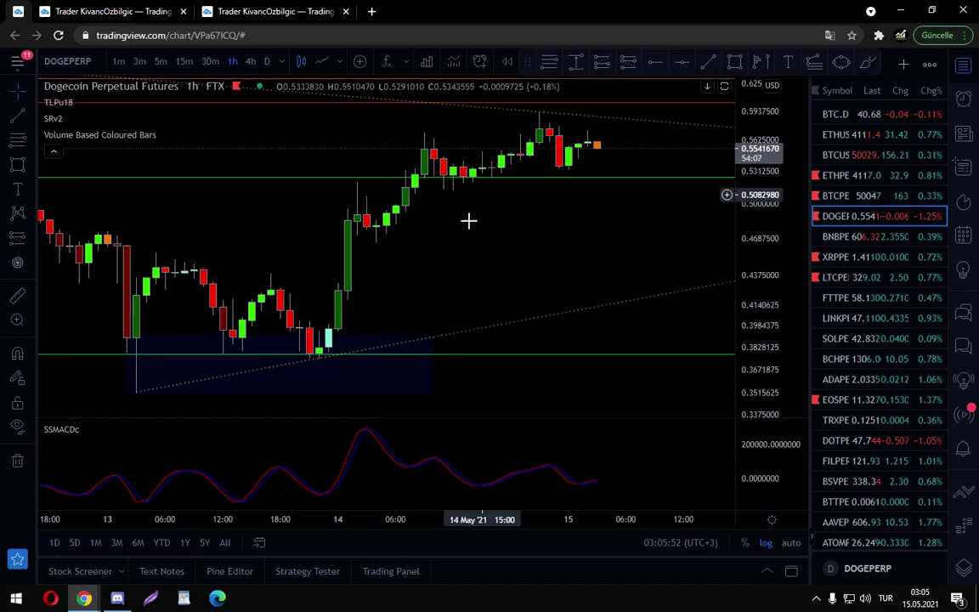
drag(292, 272, 381, 257)
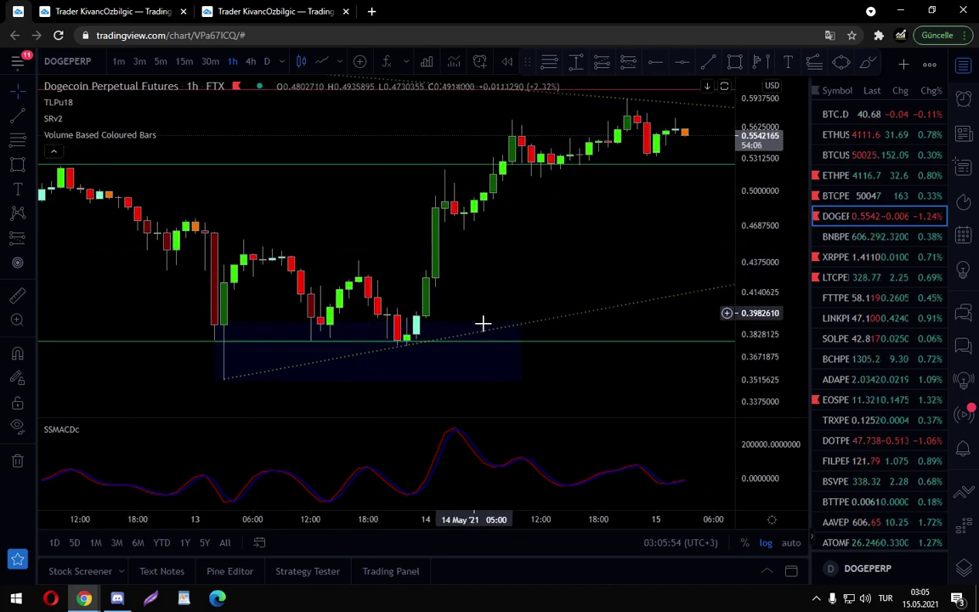
click(578, 62)
click(428, 319)
key(Escape)
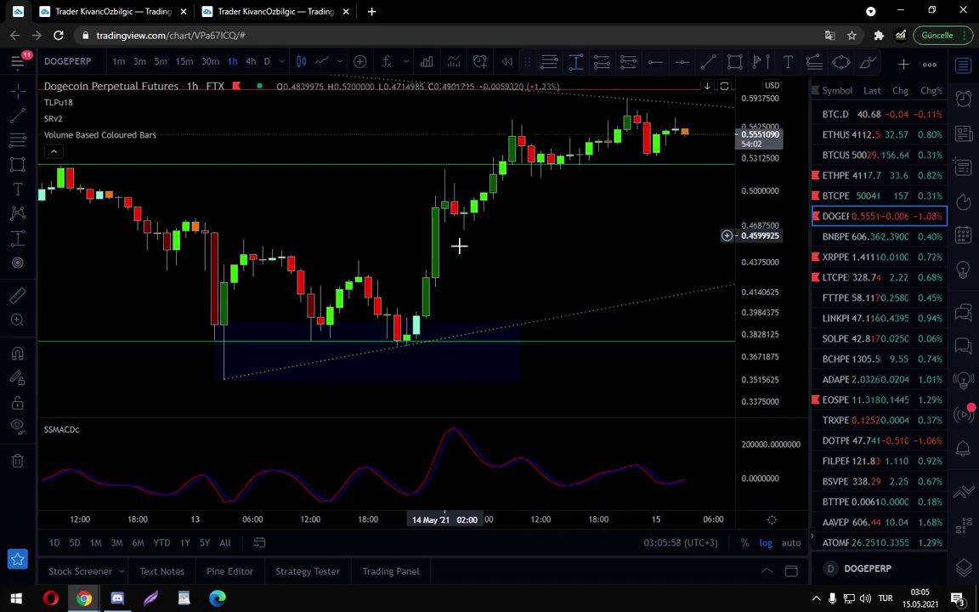
Bring up the XRPPERP 1-hour chart and examine the latest candles against the descending trend line and SSMACDc.
click(836, 237)
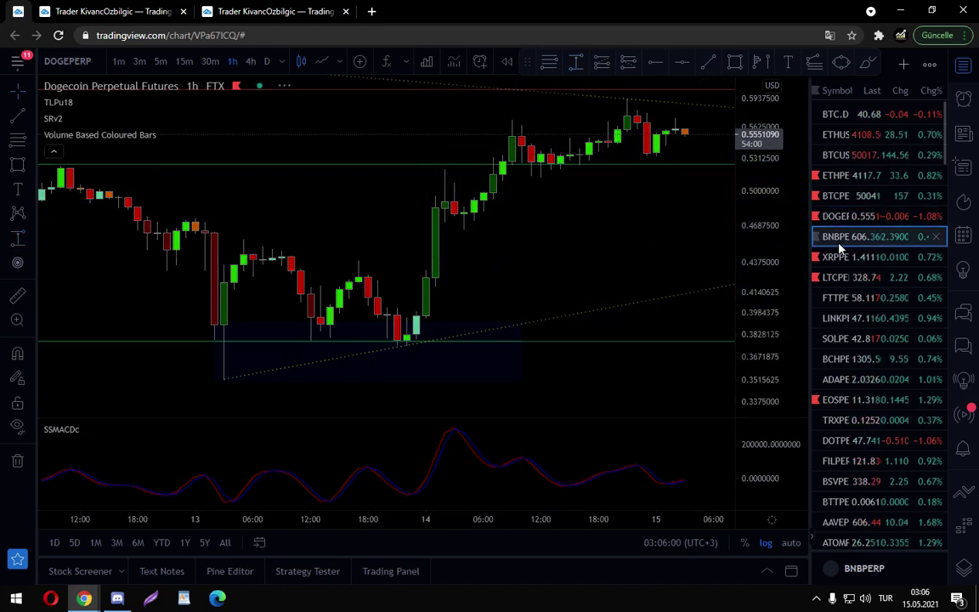
click(839, 258)
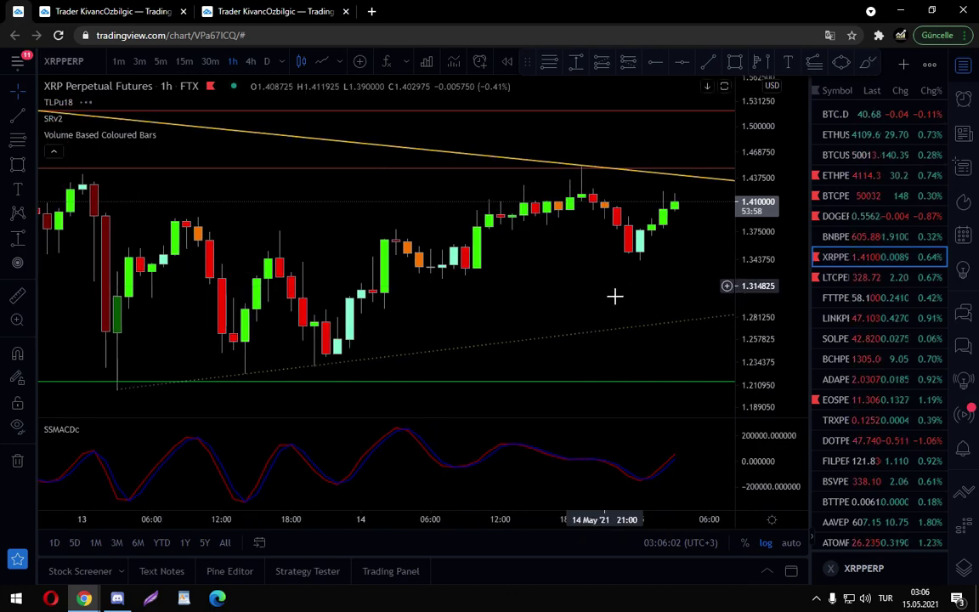
scroll(509, 309, up, 3)
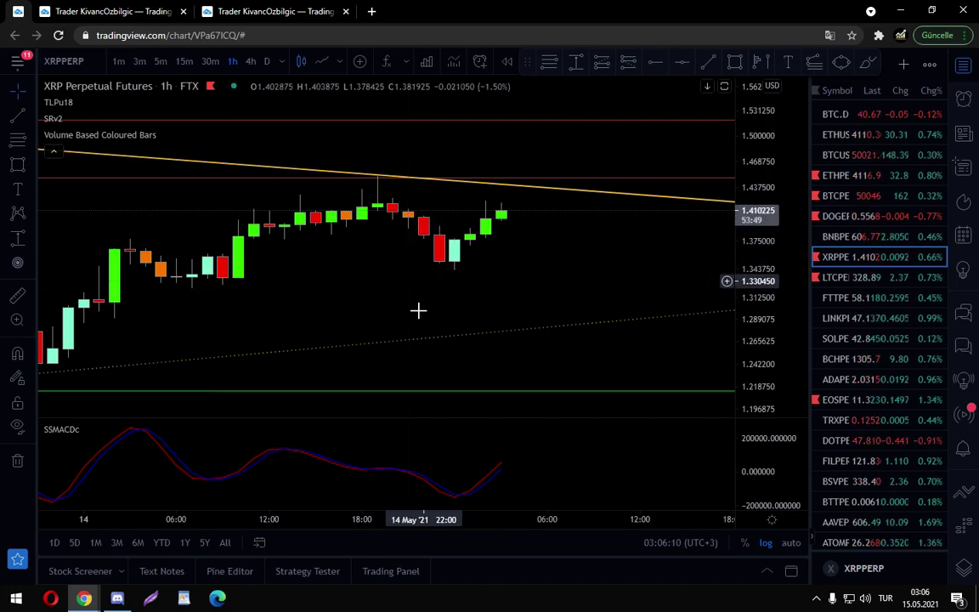
drag(431, 298, 454, 284)
Search the indicators for "macd" and add the standard MACD below SSMACDc on the XRPPERP chart.
click(386, 63)
text(macd)
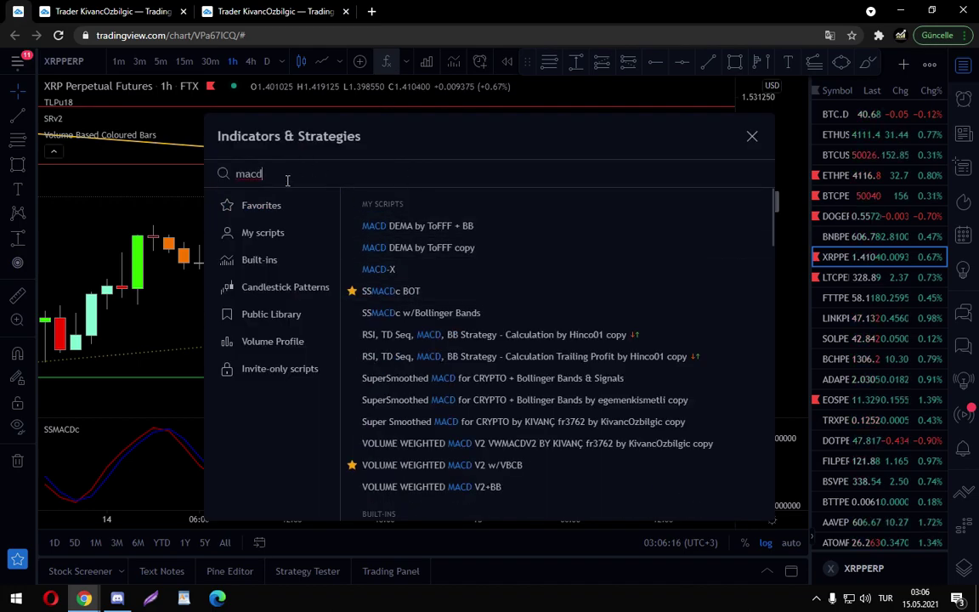
scroll(486, 299, down, 10)
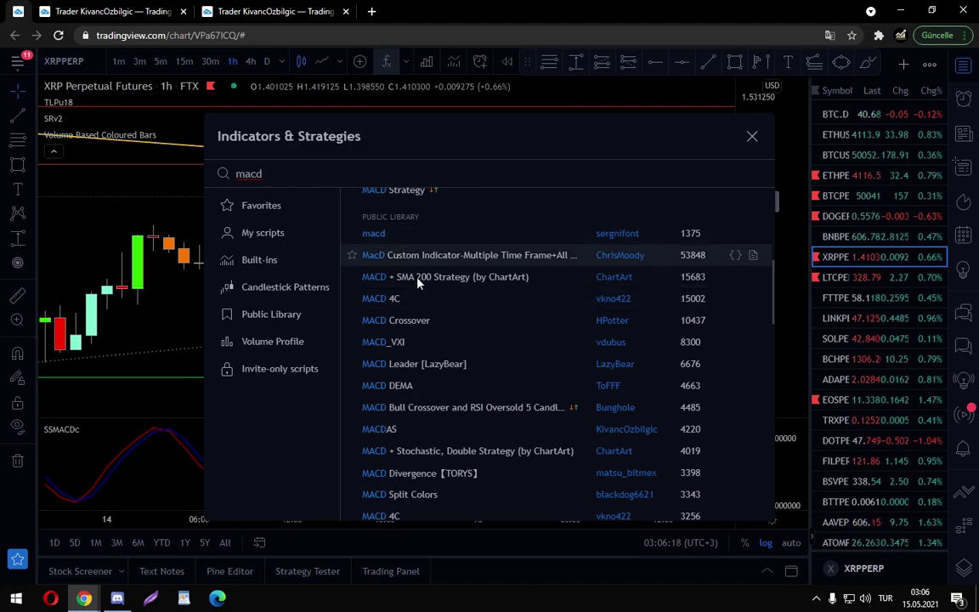
scroll(459, 349, up, 10)
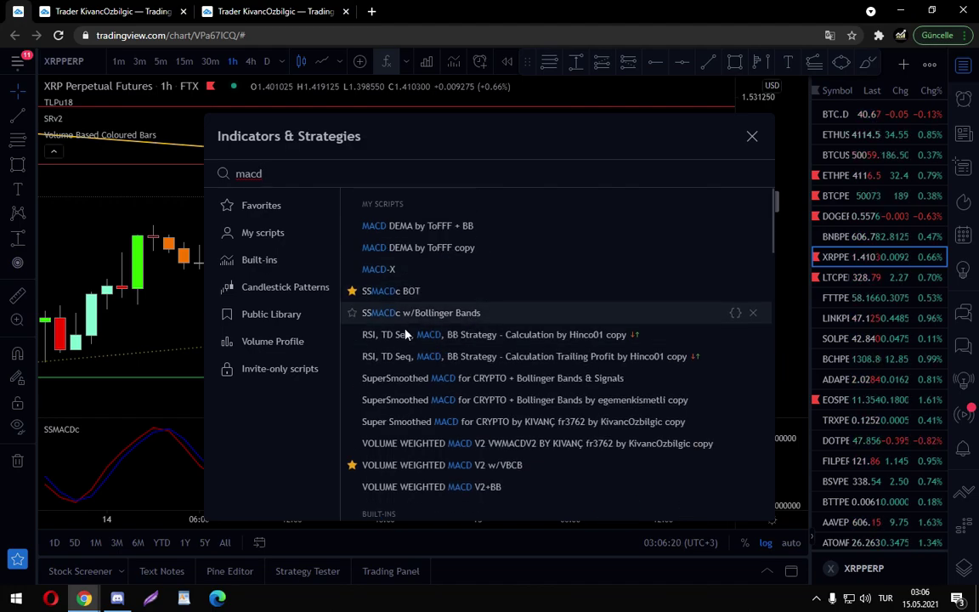
scroll(400, 310, down, 10)
drag(773, 289, 774, 269)
click(399, 273)
click(752, 136)
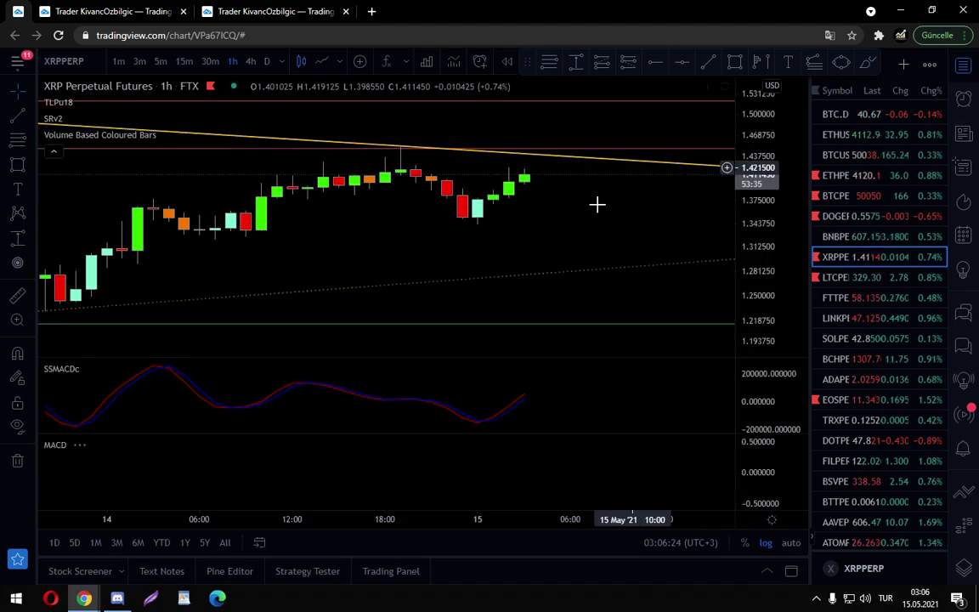
Switch XRPPERP to the 1-minute timeframe and rescale the price axis to compare the SSMACDc and MACD crossovers.
scroll(511, 270, down, 3)
drag(564, 258, 484, 272)
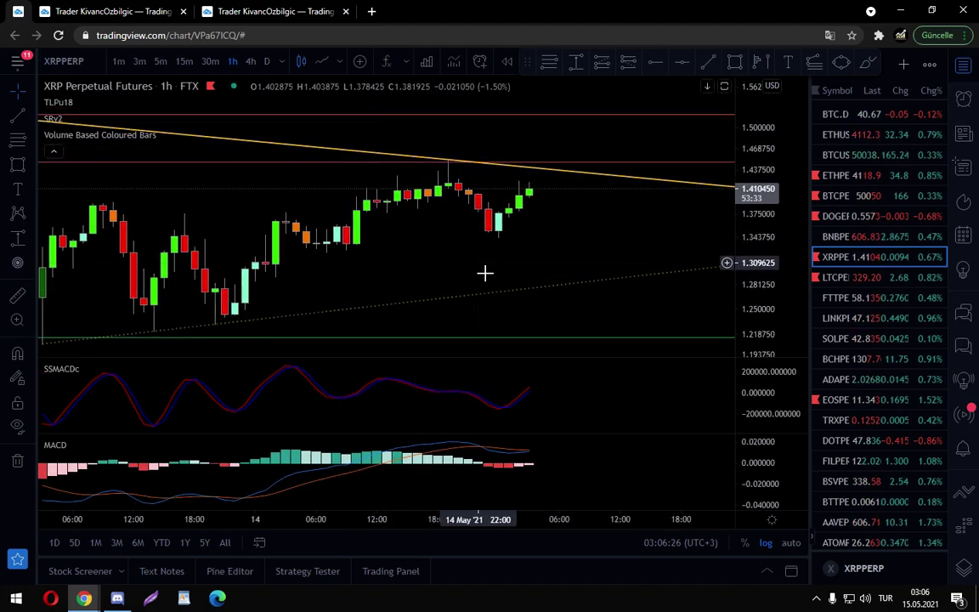
click(113, 59)
drag(760, 292, 729, 78)
drag(503, 242, 528, 315)
scroll(627, 319, down, 3)
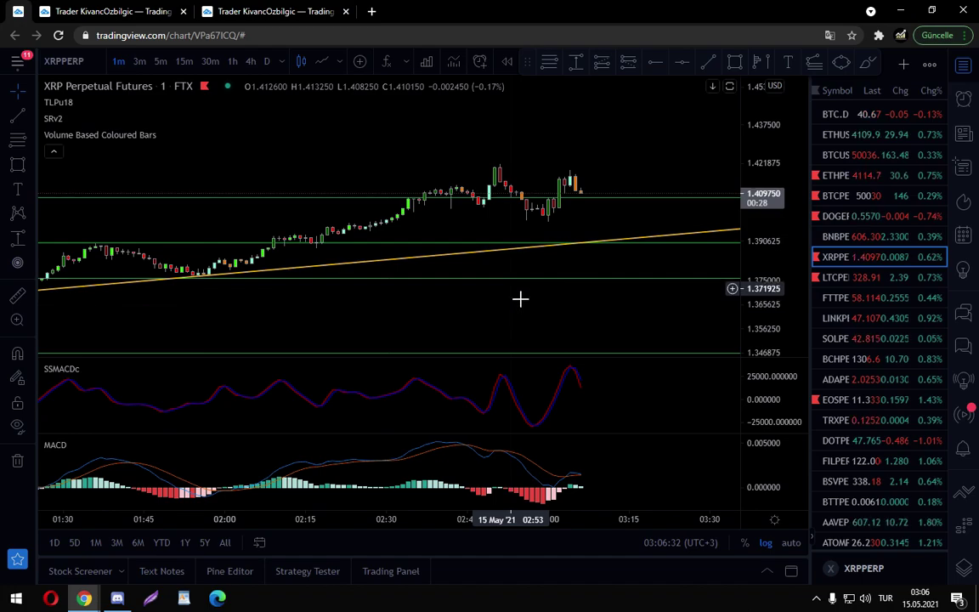
scroll(520, 302, up, 1)
scroll(477, 340, up, 2)
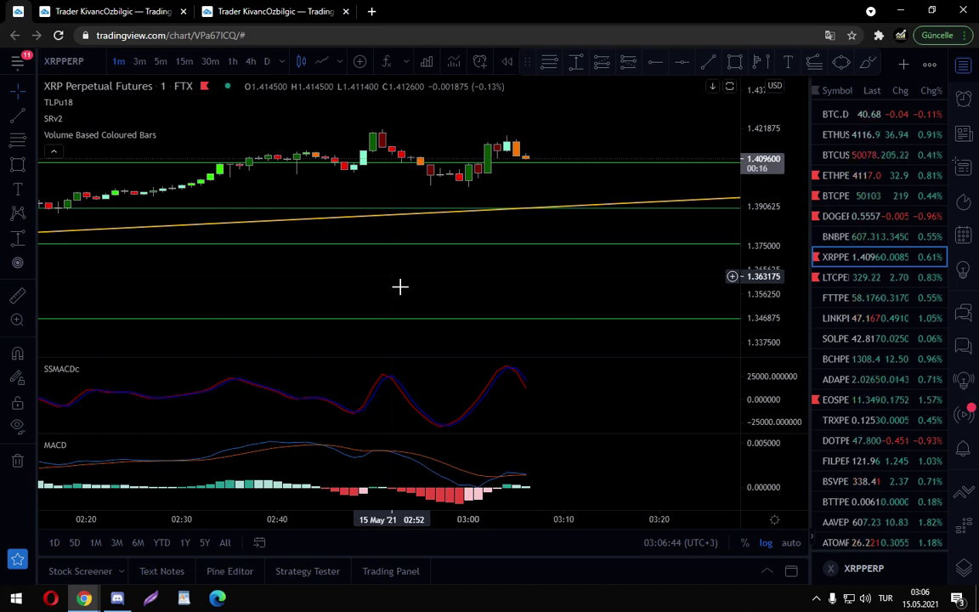
Switch the chart to BTCPERP and check the SSMACDc indicator's settings without changing them.
click(829, 196)
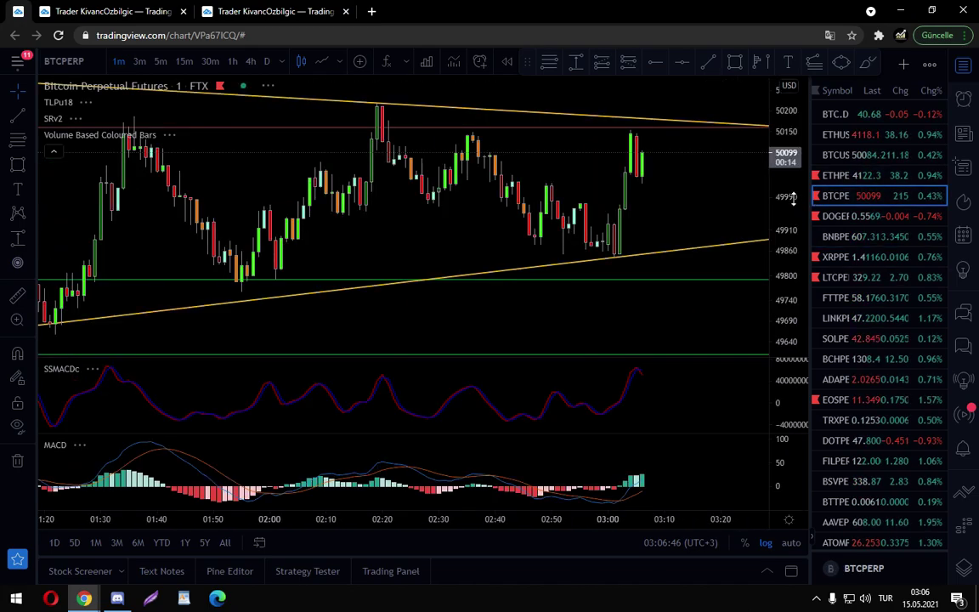
scroll(577, 298, up, 2)
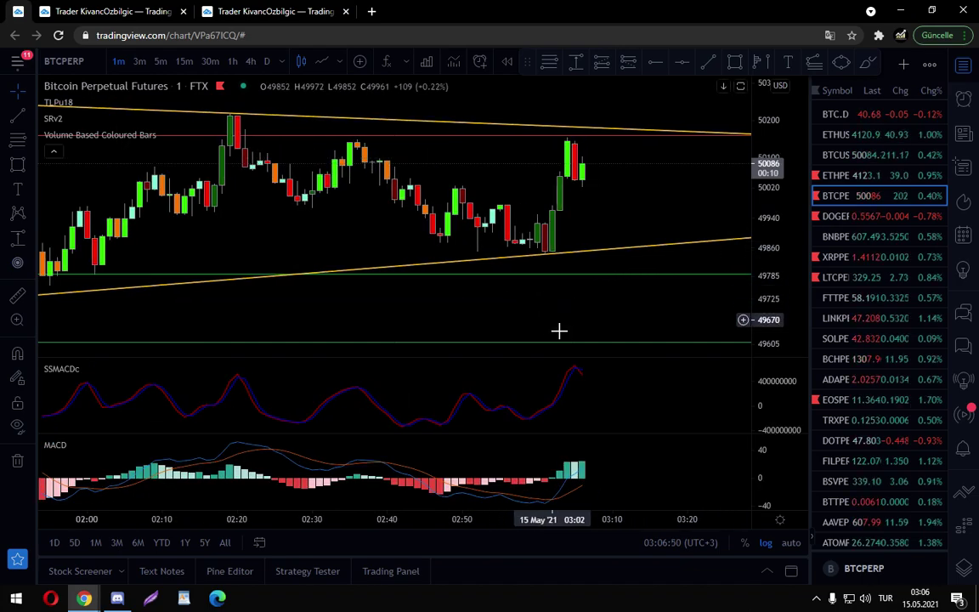
click(110, 368)
scroll(455, 329, up, 1)
click(591, 417)
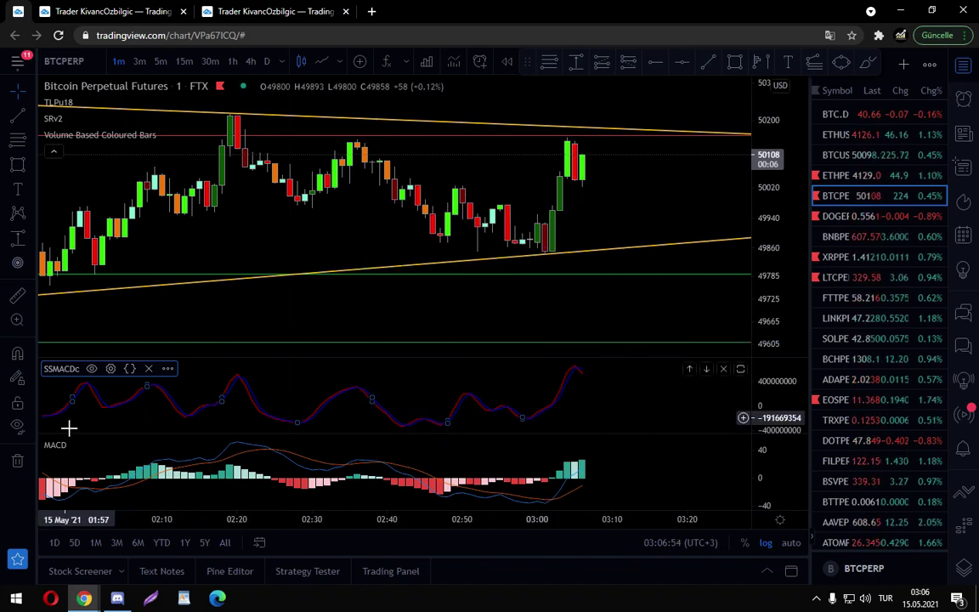
Set the MACD indicator's Fast Length to 8 and Slow Length to 13.
click(98, 444)
double_click(484, 306)
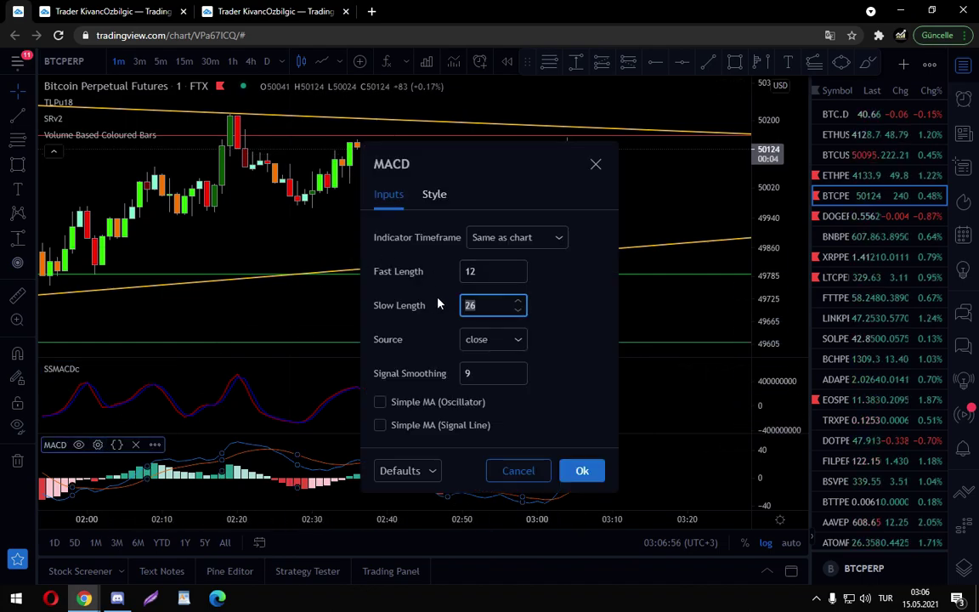
text(13)
key(shift+Tab)
text(8)
click(557, 293)
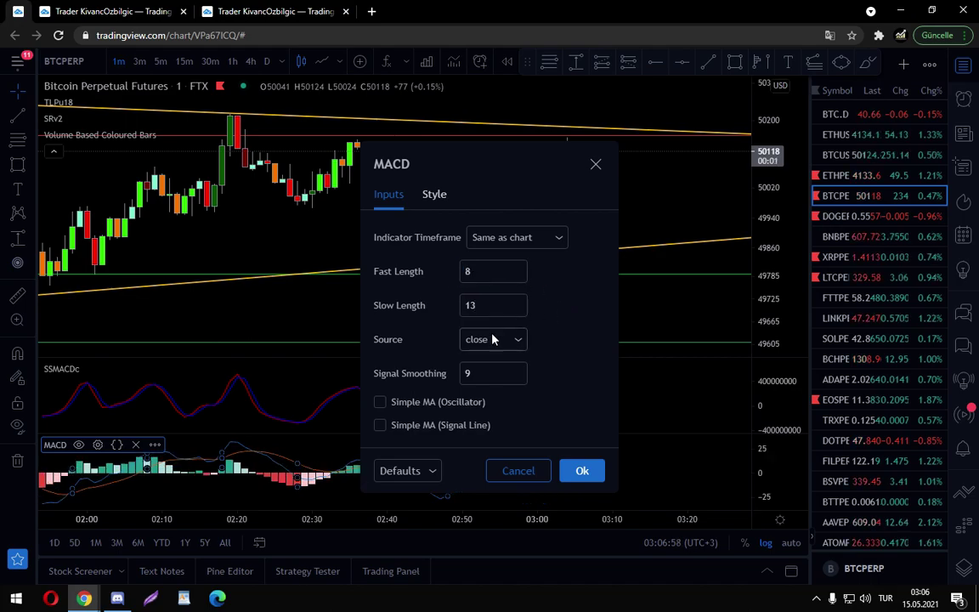
click(588, 399)
click(581, 470)
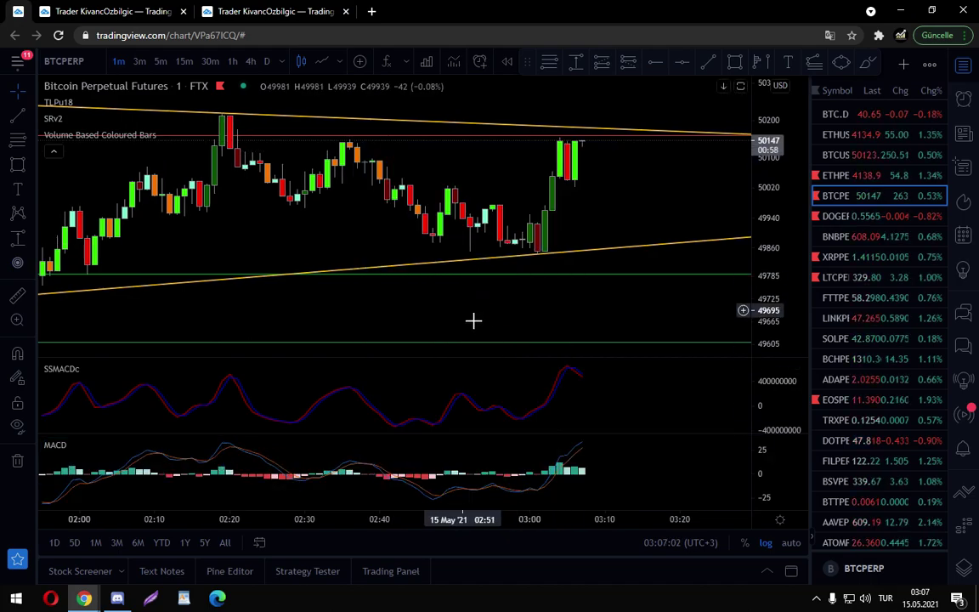
Compare the SSMACDc and MACD crossovers on the recent BTCPERP candles and remove the MACD indicator.
scroll(473, 321, up, 2)
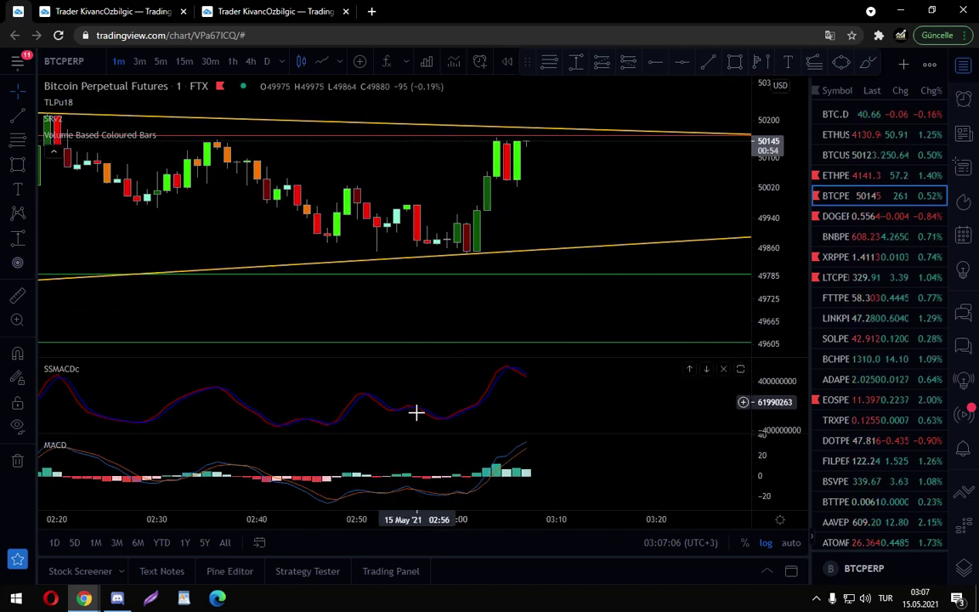
scroll(459, 394, down, 2)
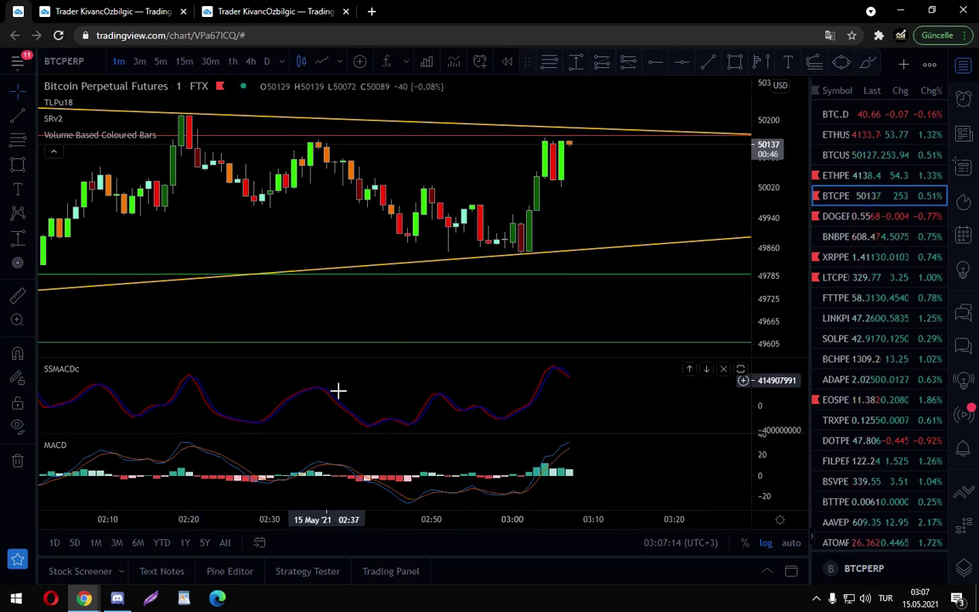
click(122, 446)
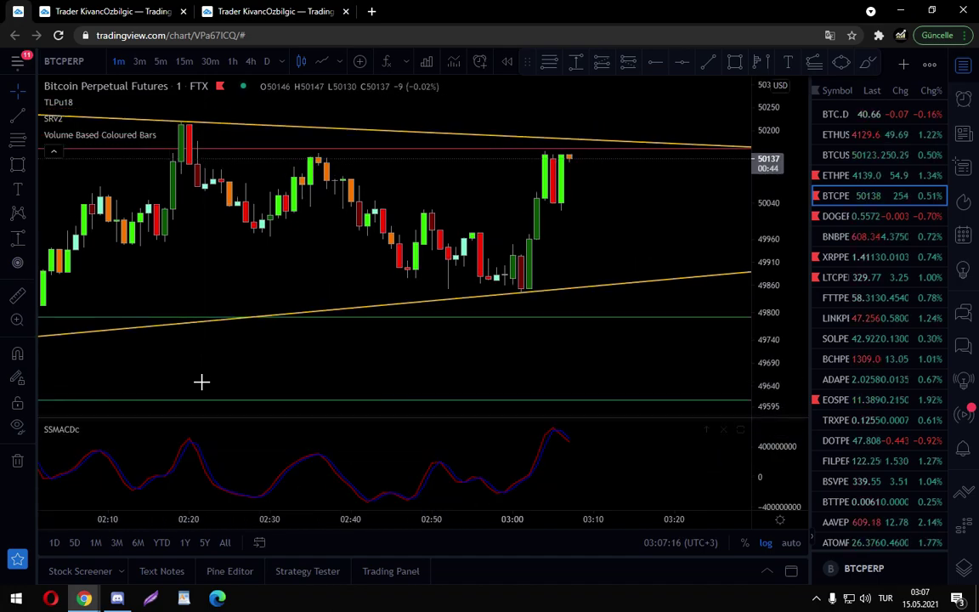
Add the public library's MACD DEMA indicator to the BTCPERP chart alongside SSMACDc.
click(386, 61)
text(macd dema)
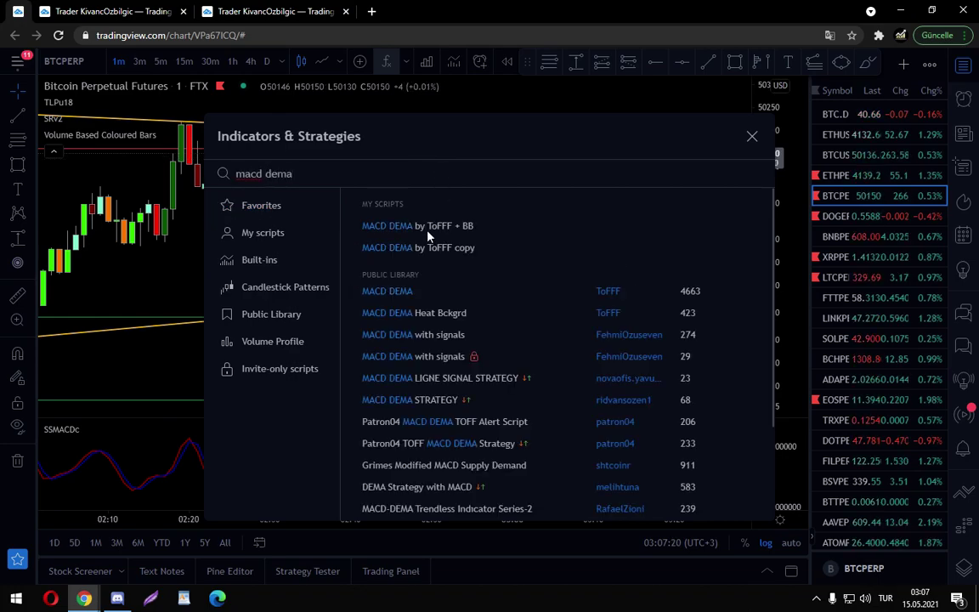
click(399, 291)
click(752, 137)
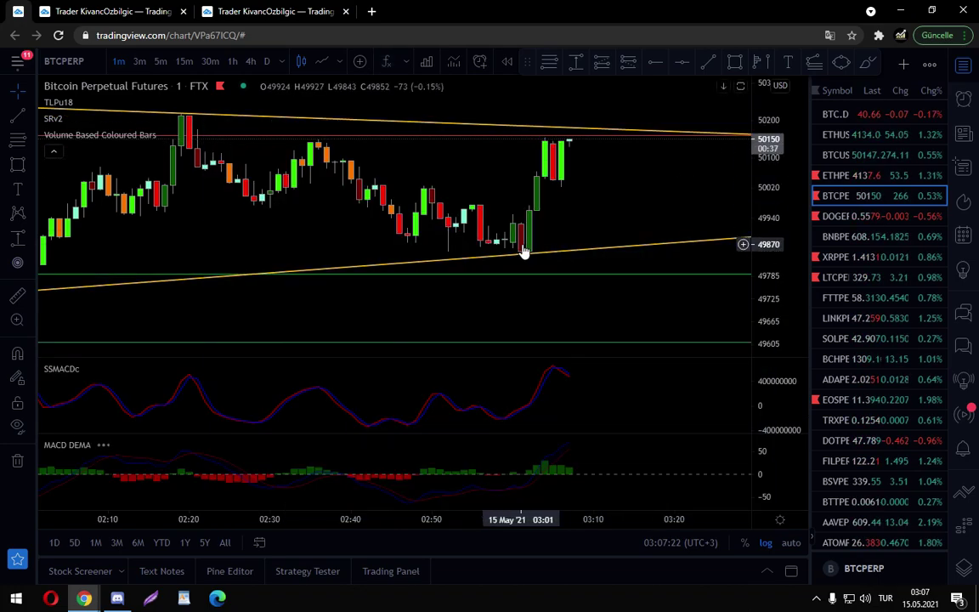
scroll(475, 264, down, 3)
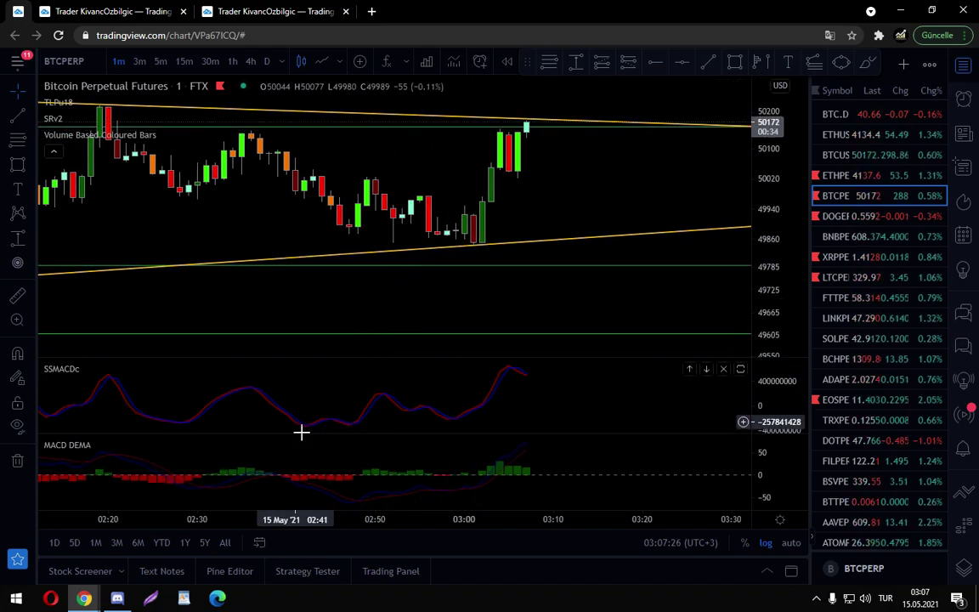
Set the MACD DEMA inputs to DEMA Courte 13, DEMA Longue 21 and Signal 3.
click(121, 446)
double_click(454, 317)
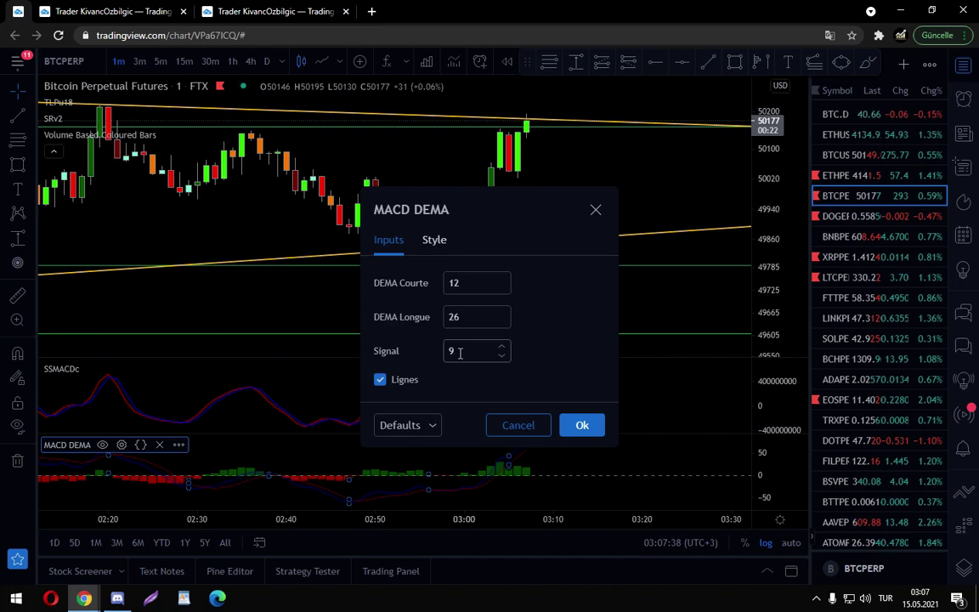
text(21)
click(475, 288)
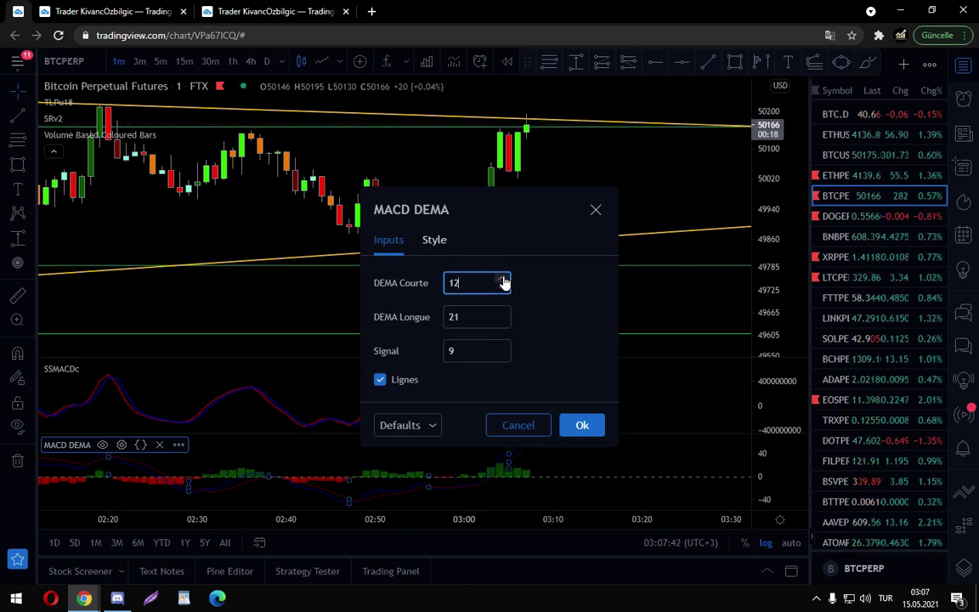
drag(466, 352, 428, 356)
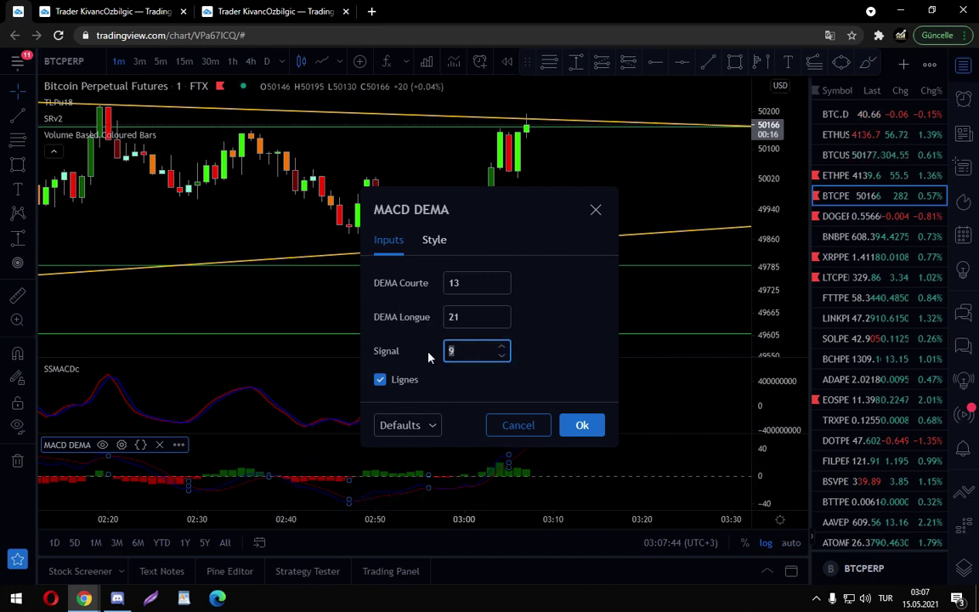
text(3)
click(543, 359)
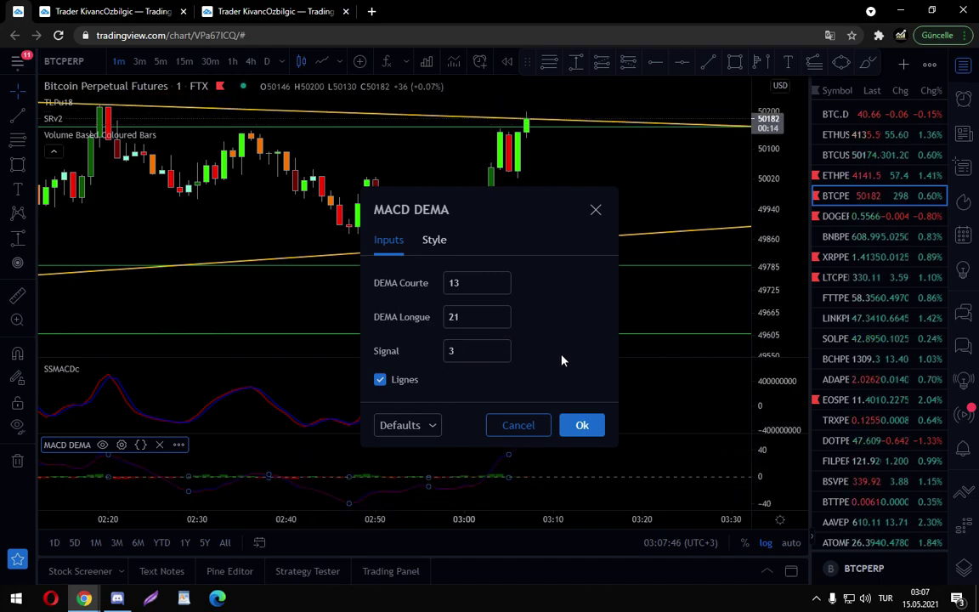
click(583, 425)
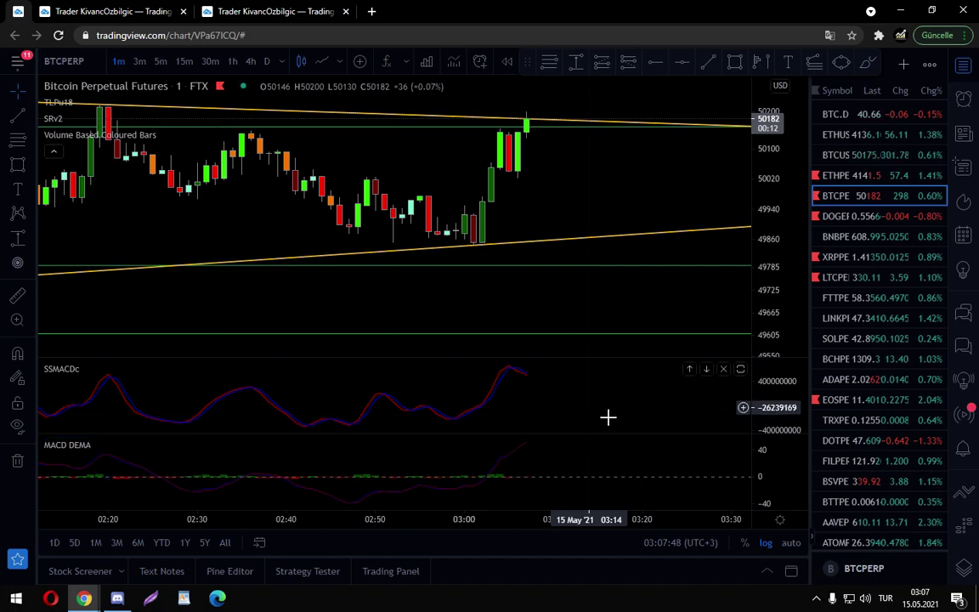
Compare the SSMACDc and MACD DEMA crossovers on the recent 1-minute BTCPERP candles, rescaling the MACD DEMA value axis.
drag(603, 416, 629, 288)
scroll(712, 406, up, 10)
drag(321, 327, 712, 286)
scroll(434, 295, up, 3)
drag(434, 296, 434, 285)
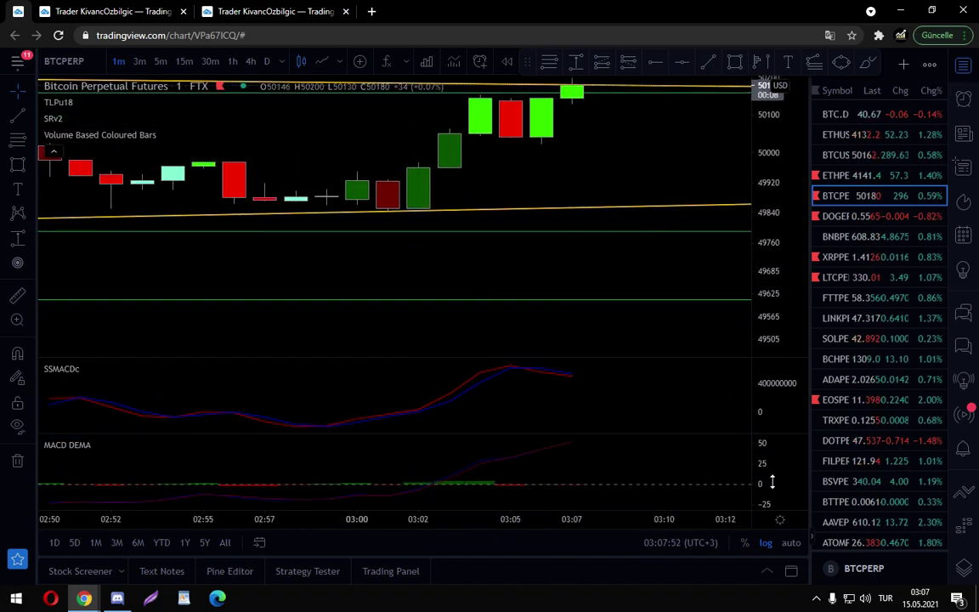
drag(771, 486, 773, 456)
mouse_move(614, 458)
mouse_down()
mouse_move(629, 443)
mouse_move(611, 472)
mouse_move(618, 446)
mouse_up()
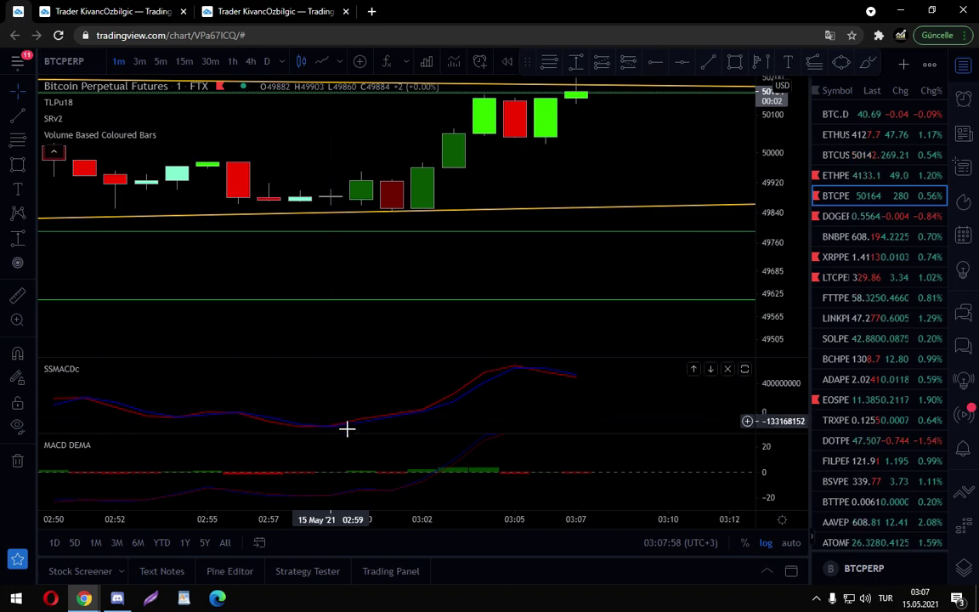
scroll(339, 429, up, 1)
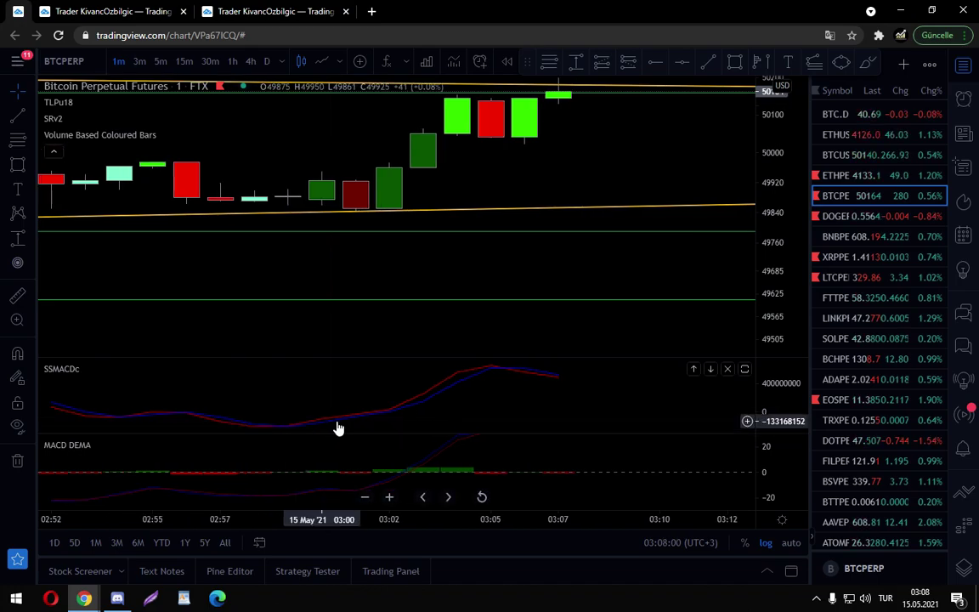
scroll(355, 396, down, 3)
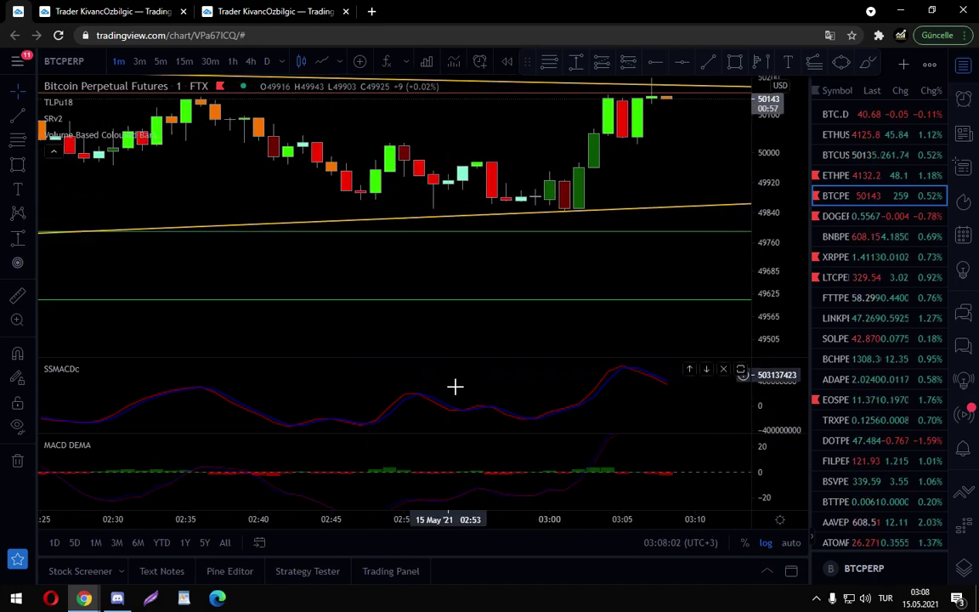
drag(674, 486, 651, 506)
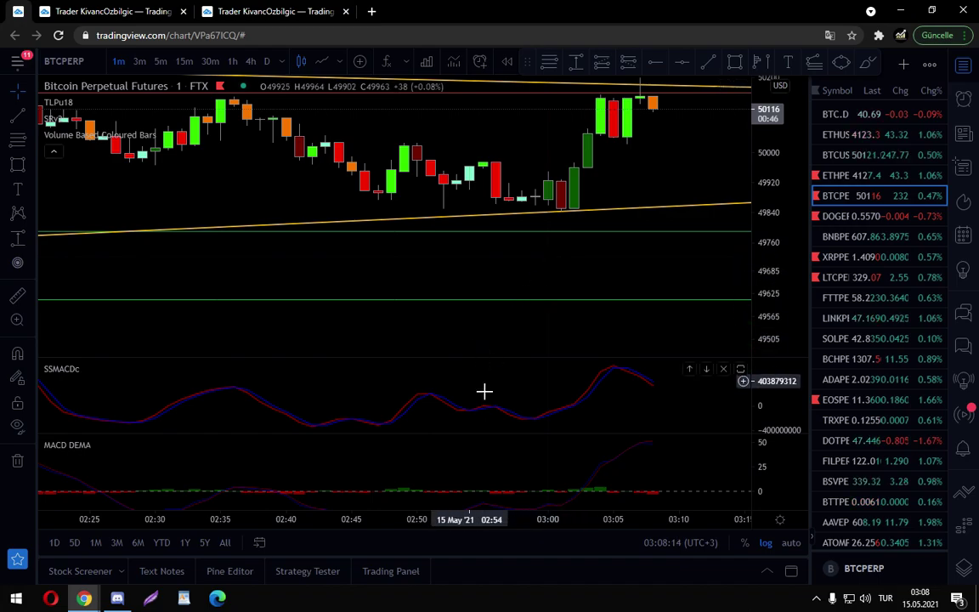
drag(600, 261, 548, 262)
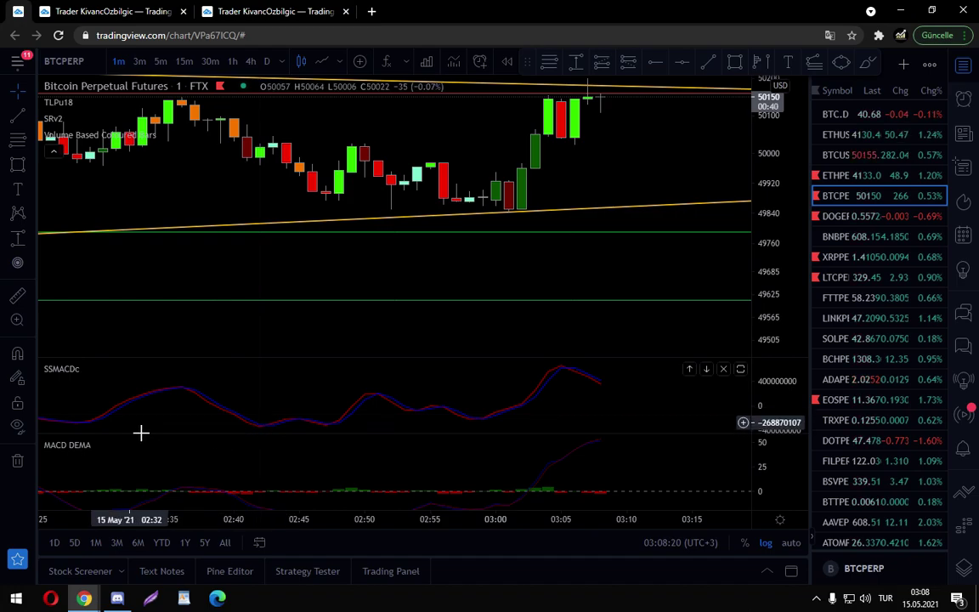
mouse_move(89, 370)
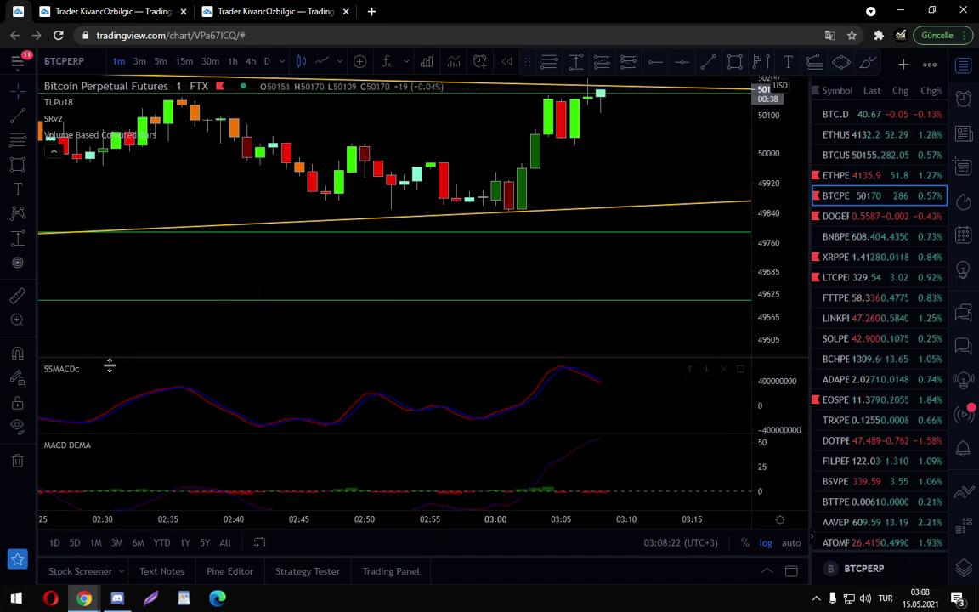